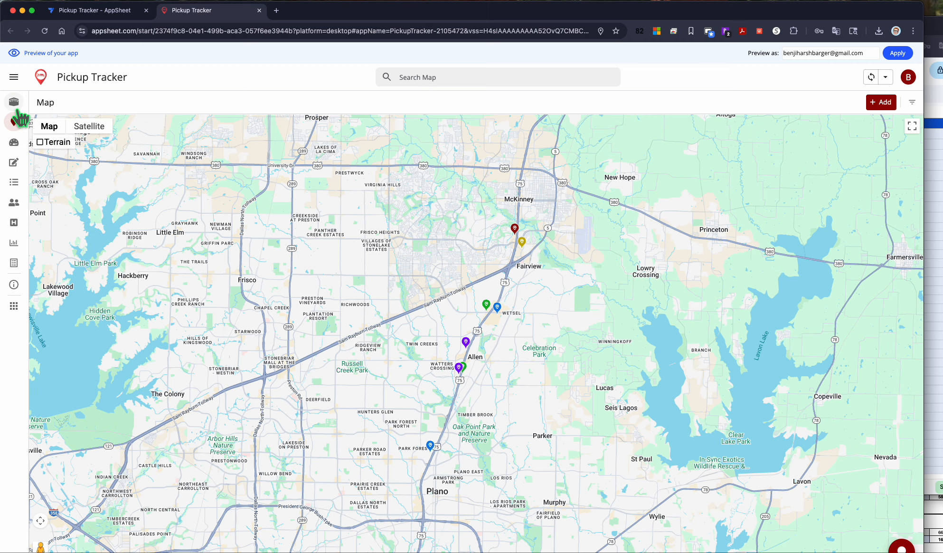
Step: Open the S-1 convention's note and add a new line reading jwbdkjdnajdndl, saving the edit
click(14, 101)
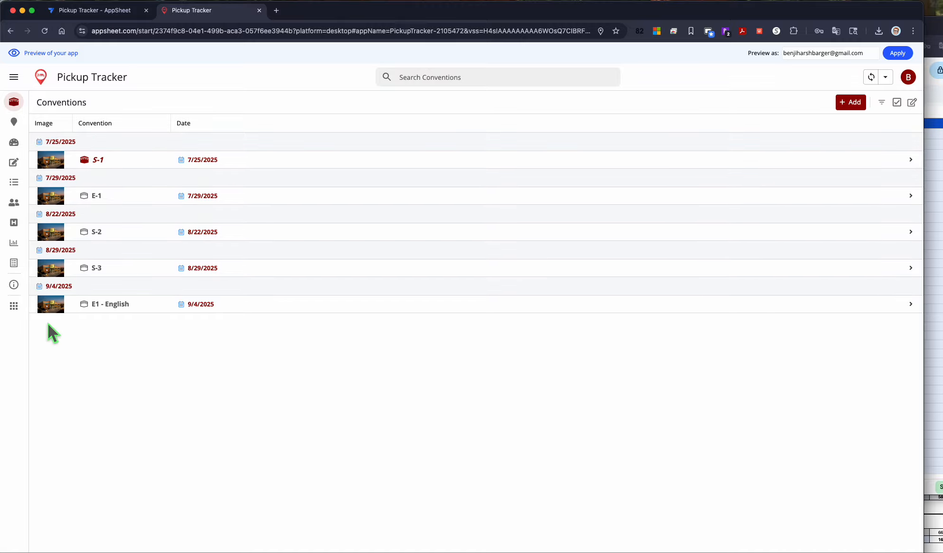
click(97, 164)
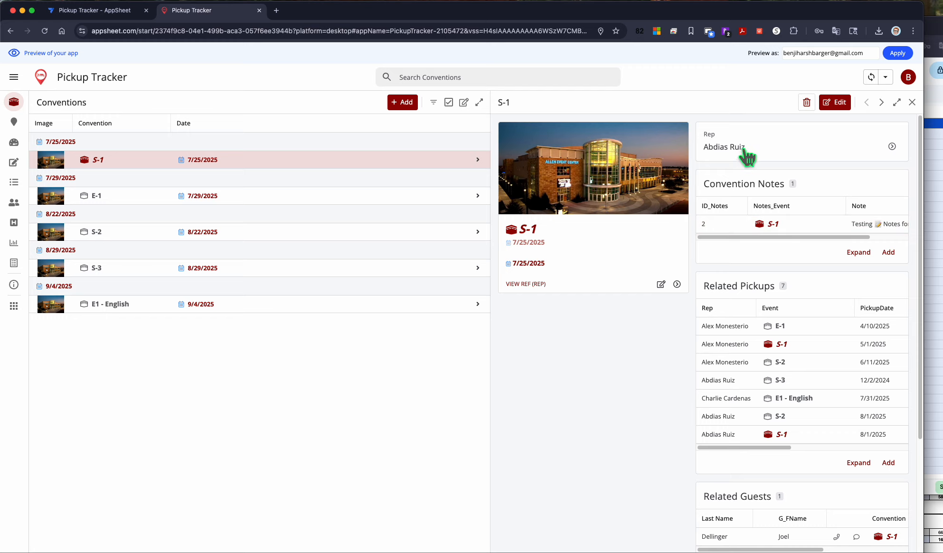
click(766, 232)
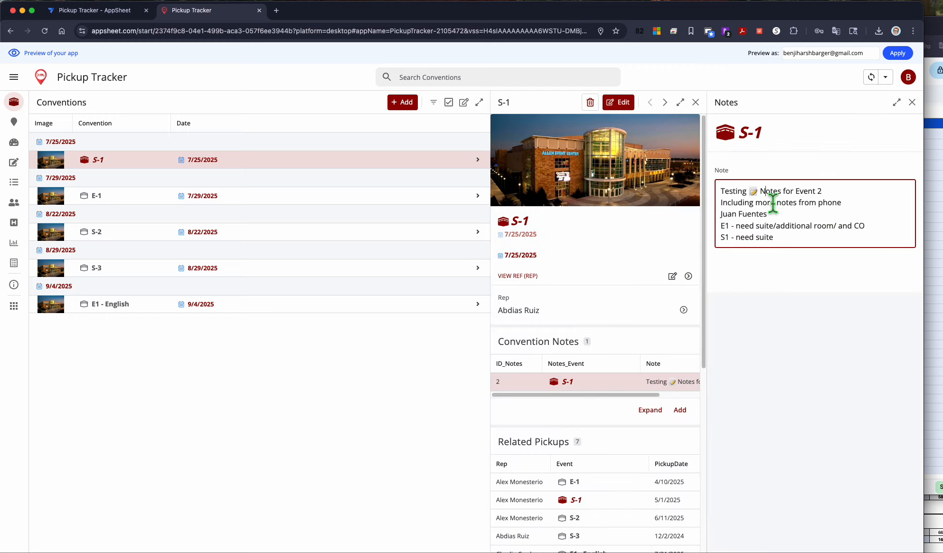
click(804, 246)
key(Return)
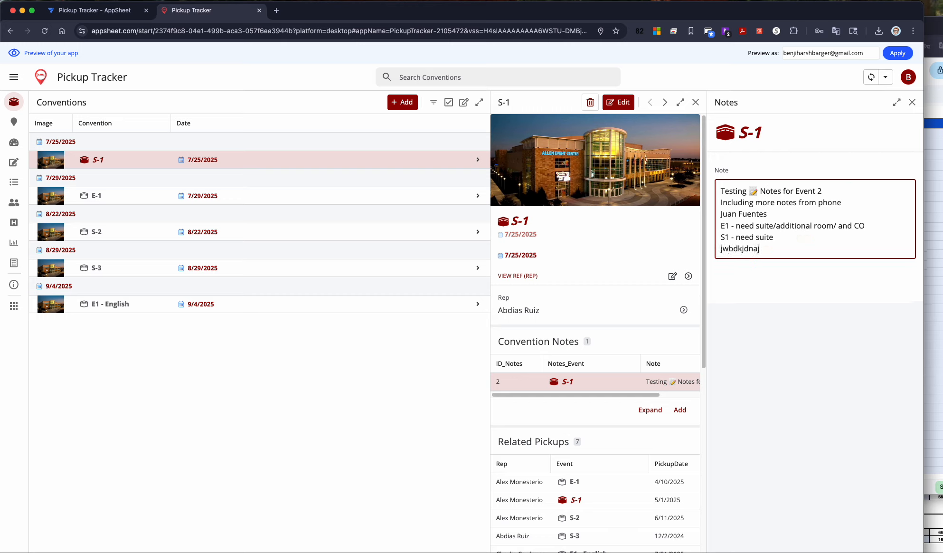
text(jwbdkjdnajdndl)
key(Return)
click(544, 311)
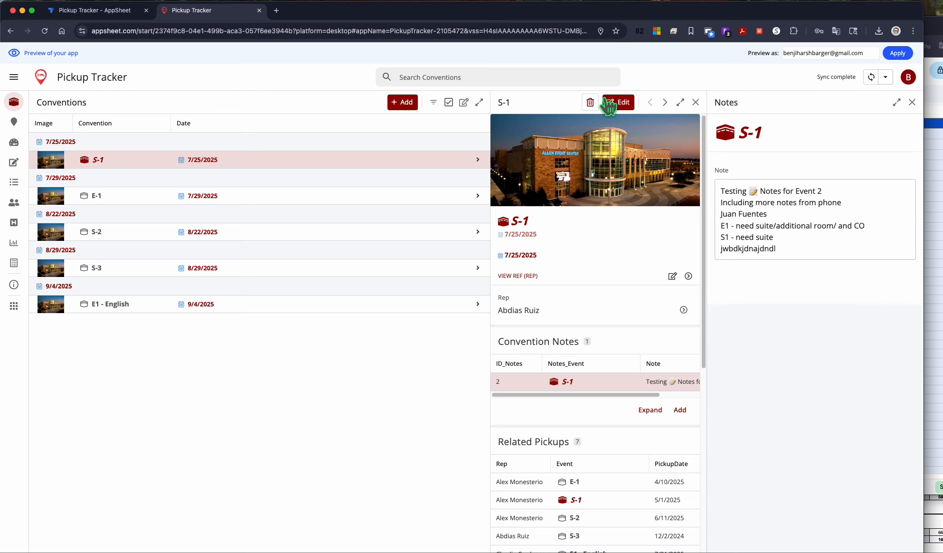
click(912, 102)
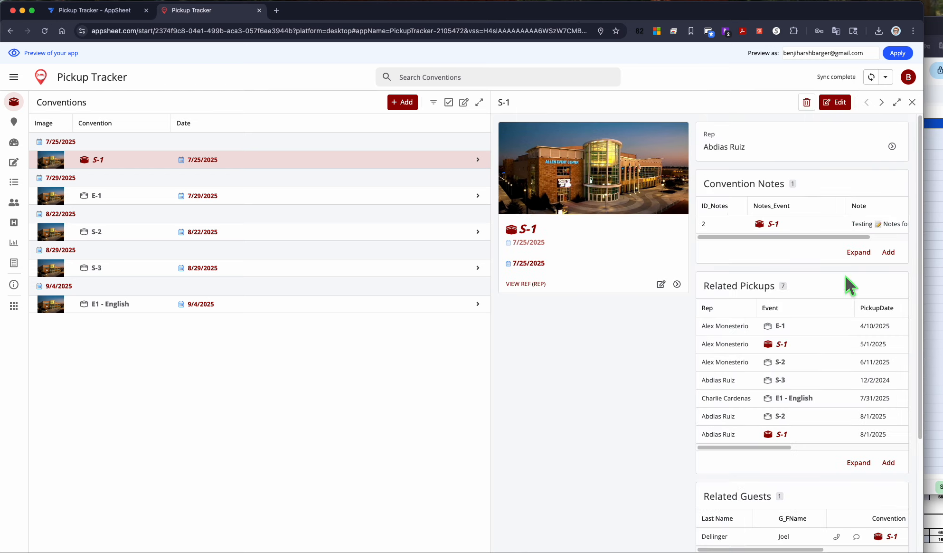
Step: Scroll through the S-1 convention's related pickups, guests and event guests
scroll(785, 327, down, 2)
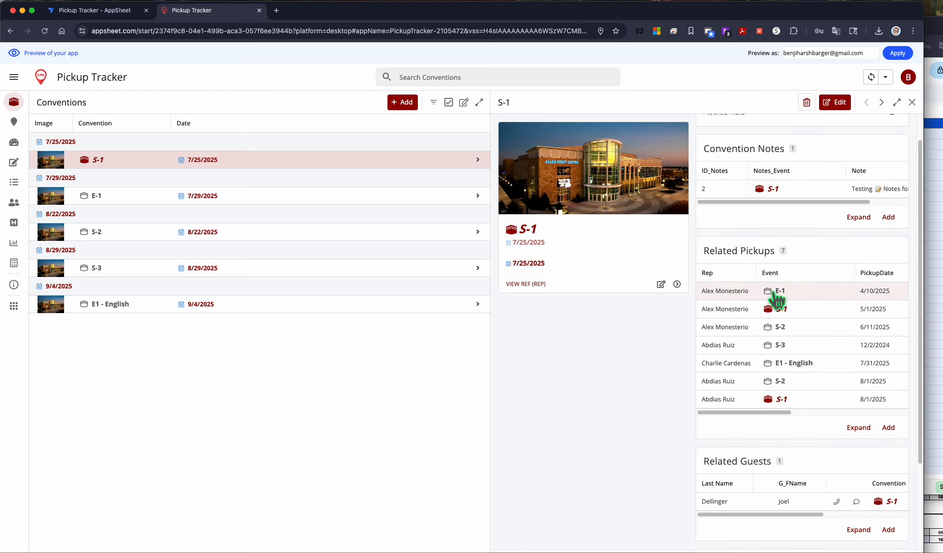
scroll(788, 328, down, 1)
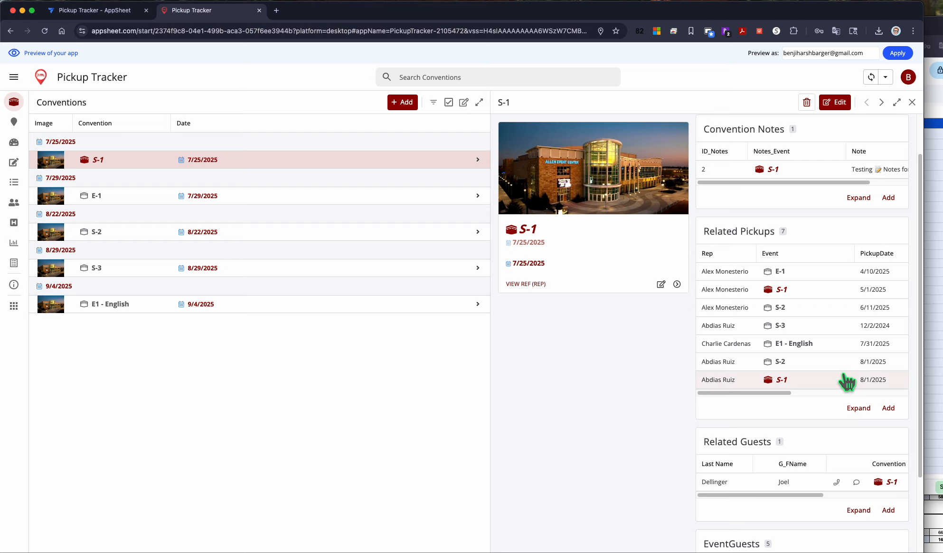
scroll(842, 379, down, 1)
scroll(823, 330, down, 5)
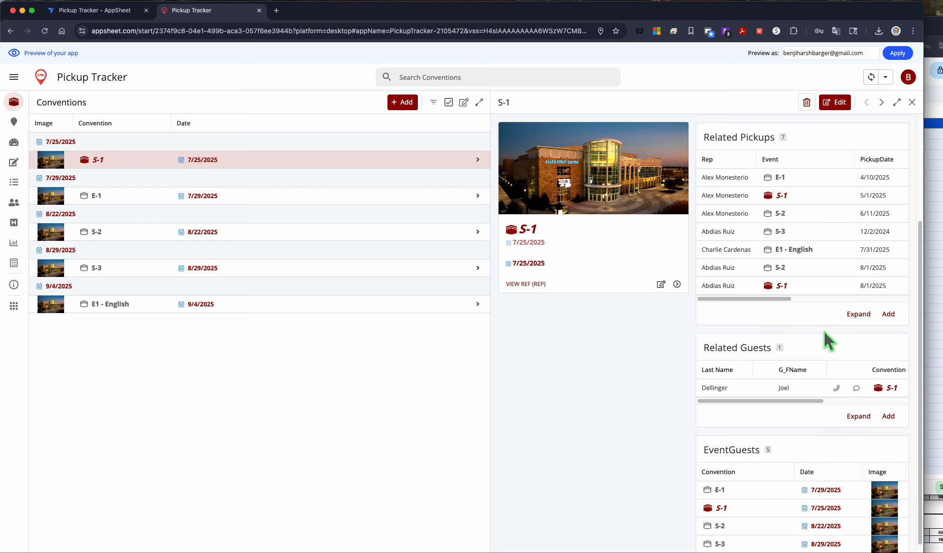
scroll(781, 354, down, 1)
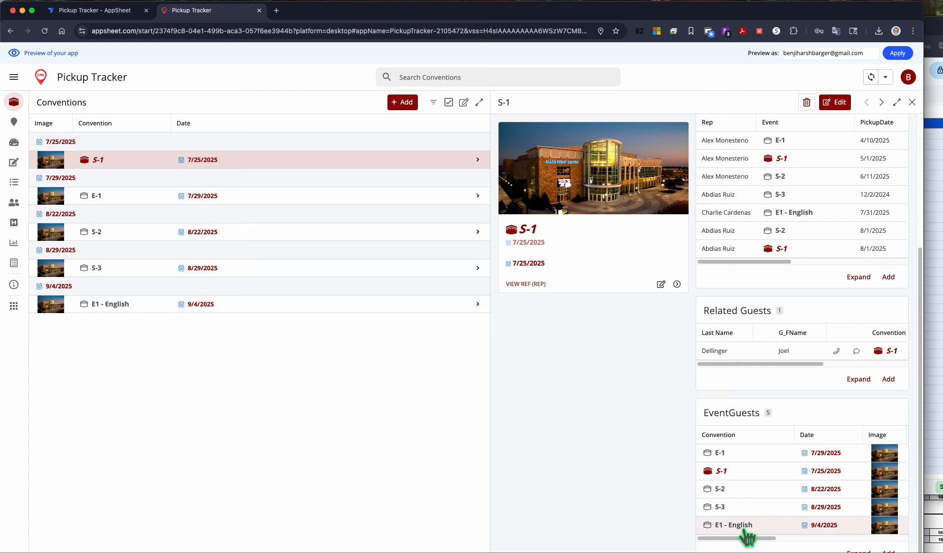
Step: Open the map and select hotel markers near McKinney to view each hotel's details
click(18, 125)
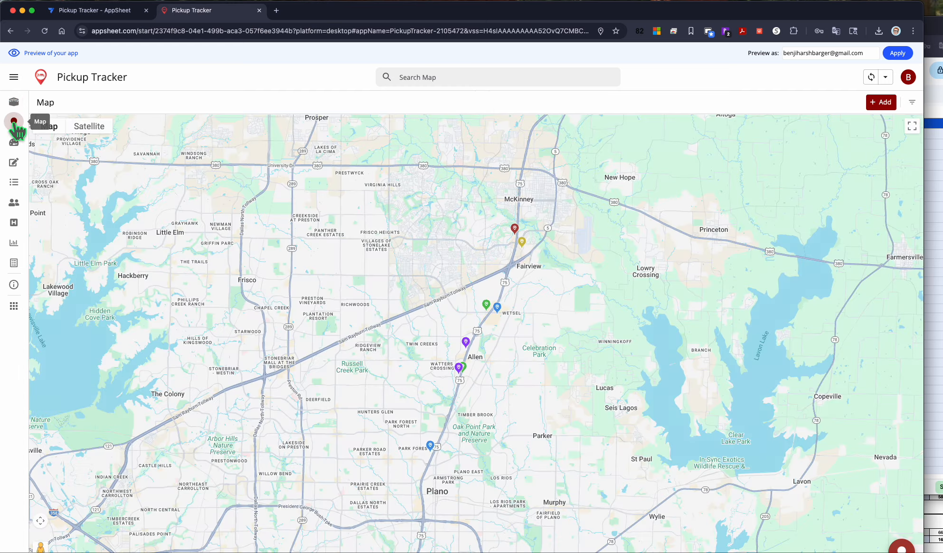
click(515, 230)
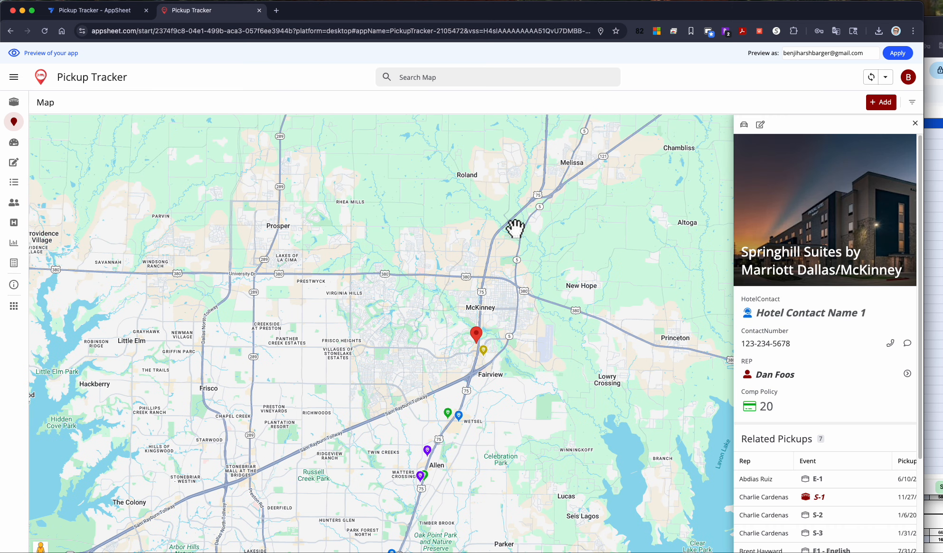
click(484, 353)
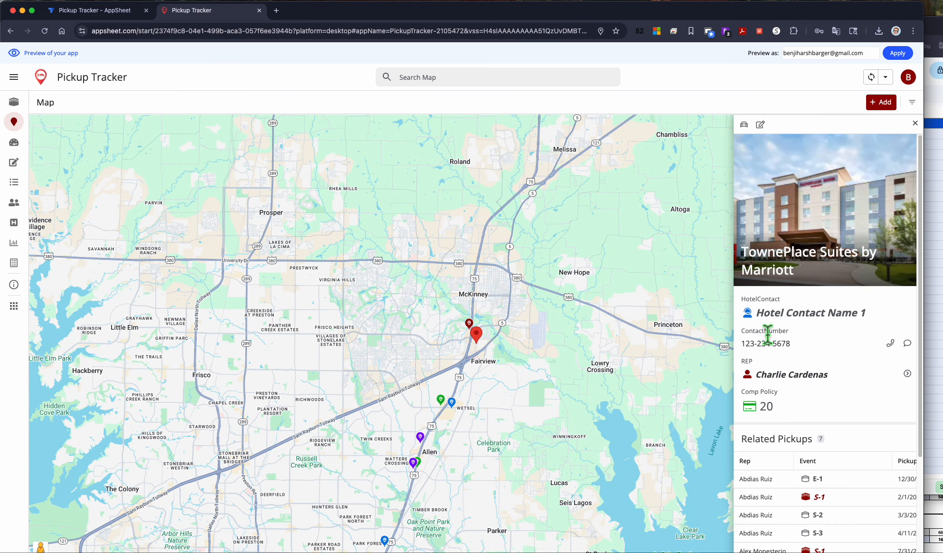
click(472, 326)
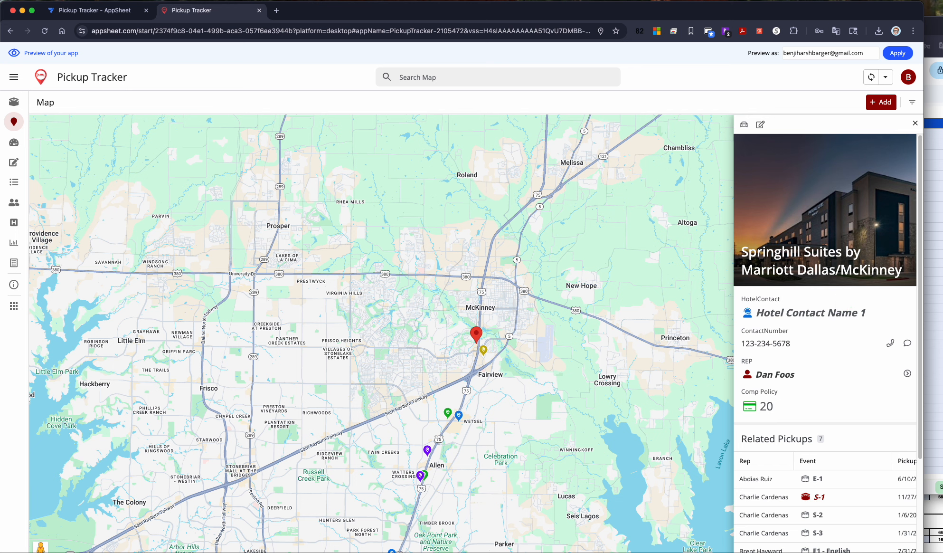
Step: Scroll the Springhill Suites hotel details and open the guest Sparks record
scroll(896, 373, down, 2)
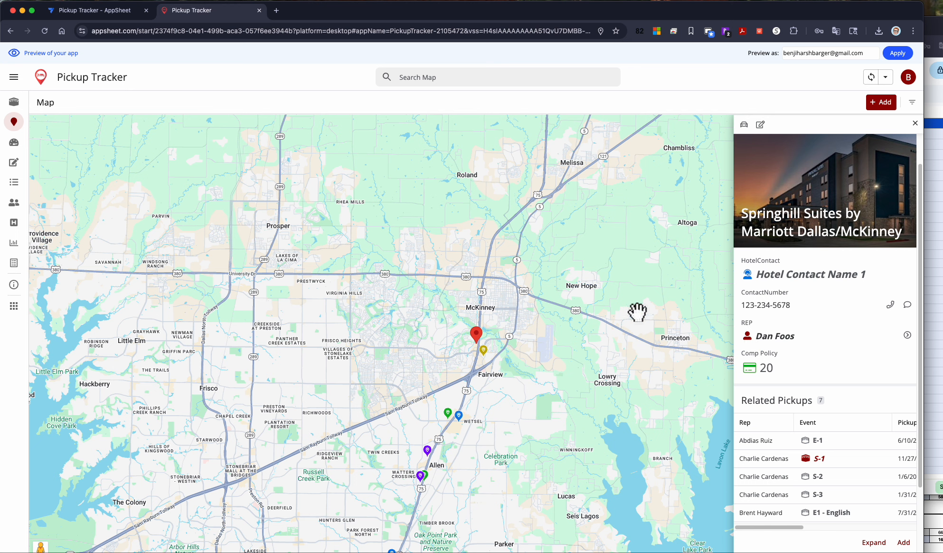
scroll(840, 331, down, 3)
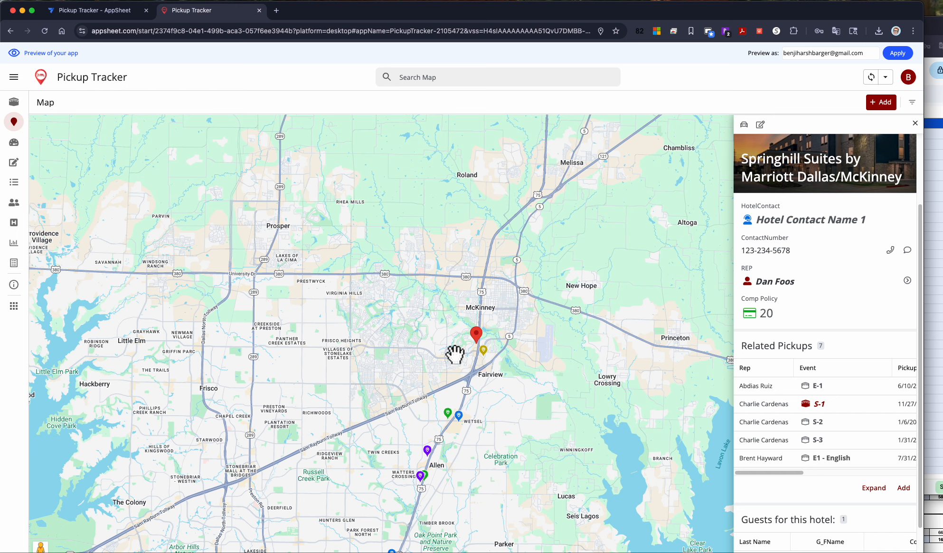
scroll(816, 354, down, 2)
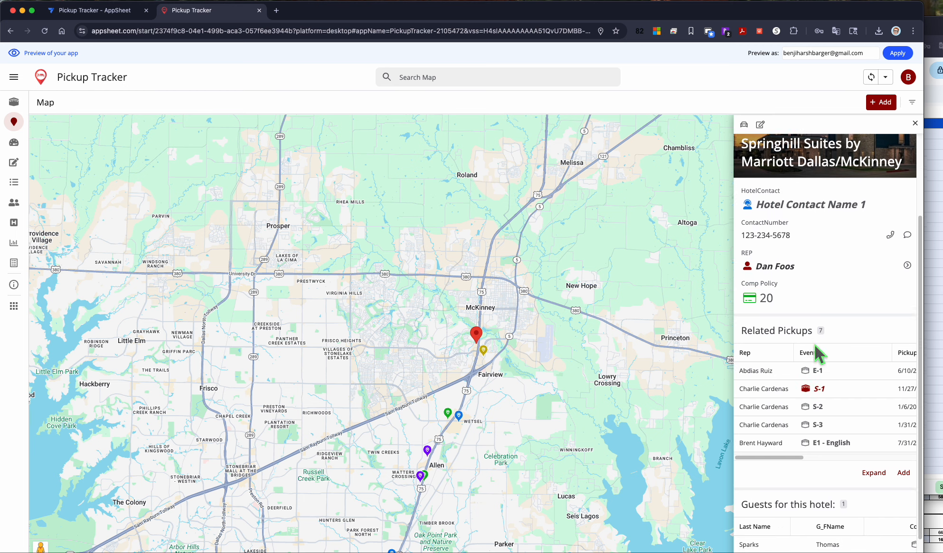
scroll(842, 379, down, 3)
scroll(838, 509, down, 2)
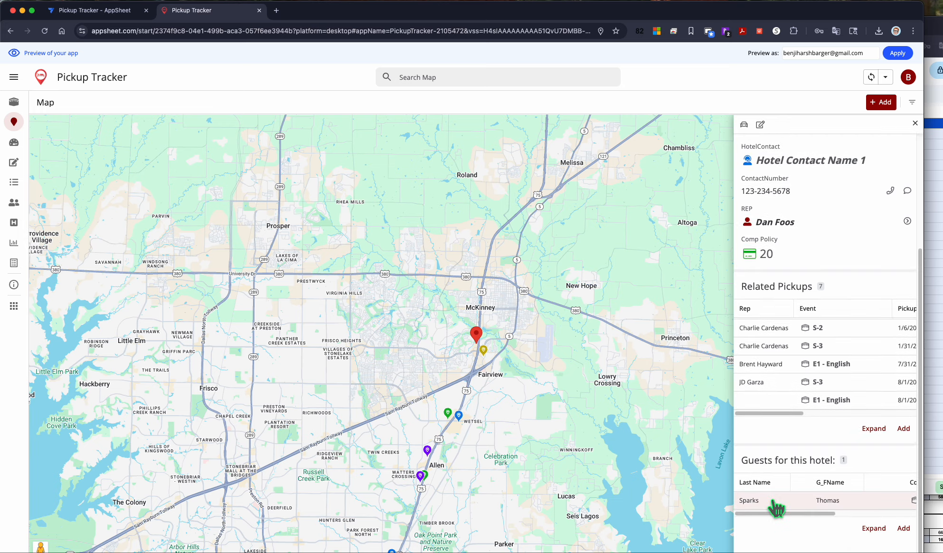
click(774, 502)
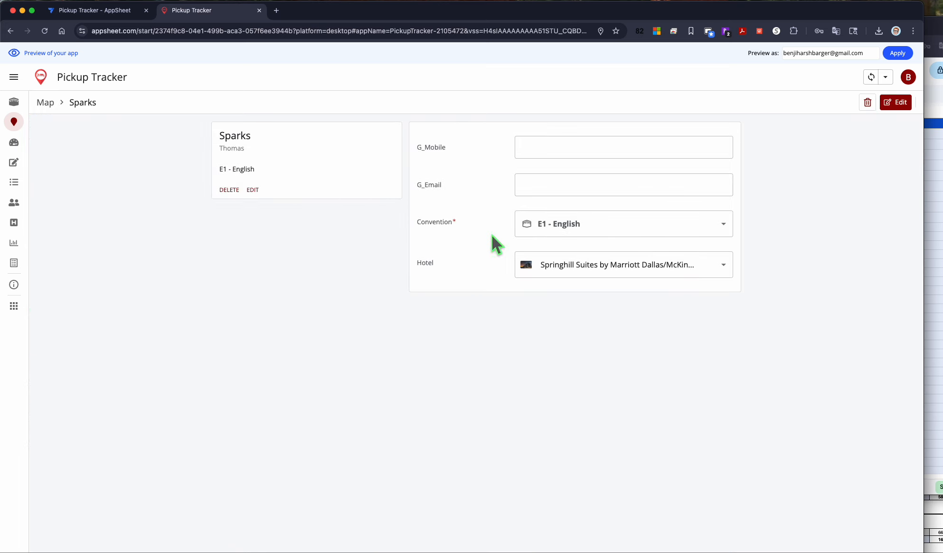
Step: Open the dashboard and widen the Guests panel to show the Hotel column
click(15, 142)
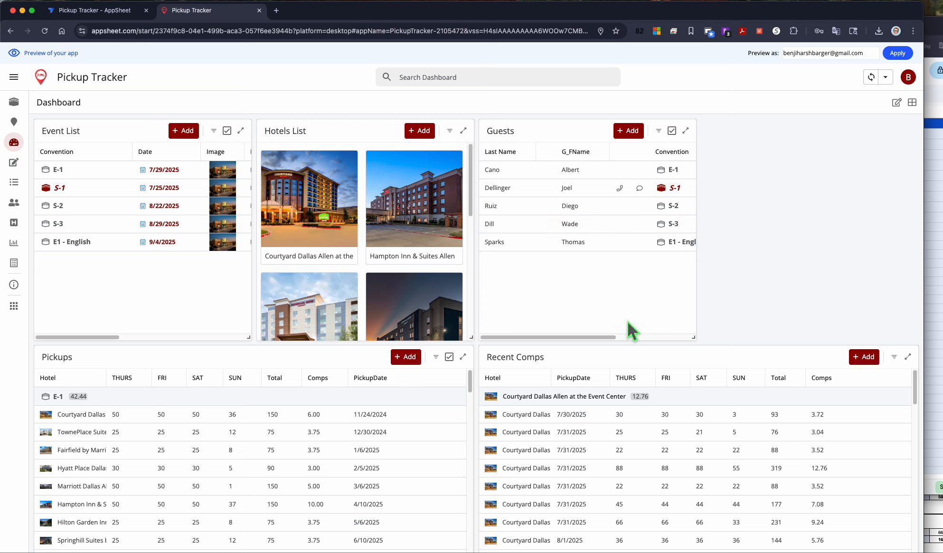
drag(702, 348, 907, 335)
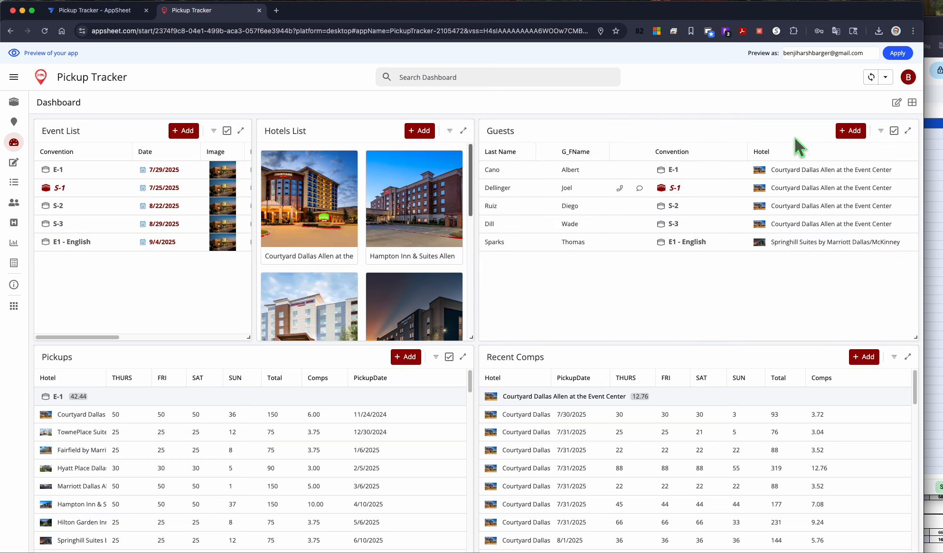
mouse_move(721, 131)
mouse_down()
mouse_move(550, 157)
mouse_move(744, 148)
mouse_move(731, 142)
mouse_up()
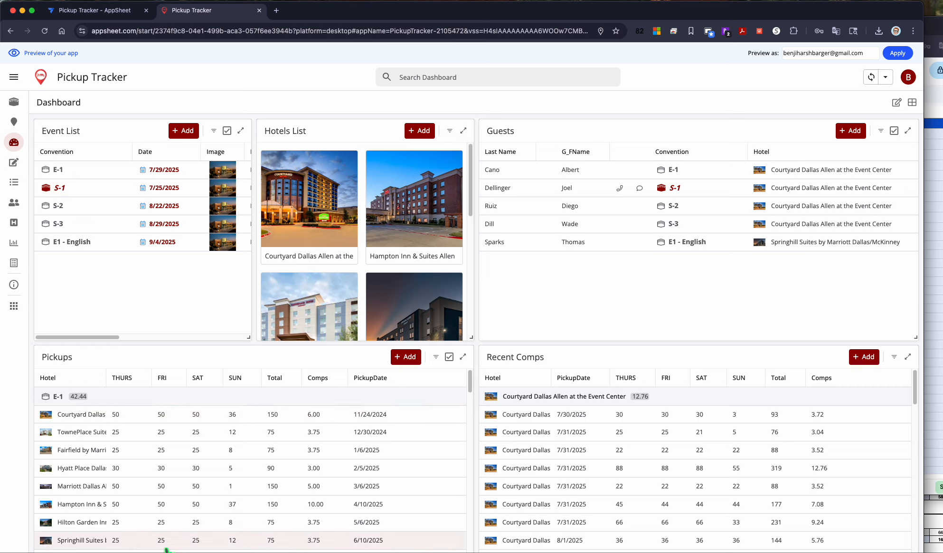
Step: Select events and the Courtyard Dallas Allen hotel on the dashboard to filter the linked panels
click(76, 198)
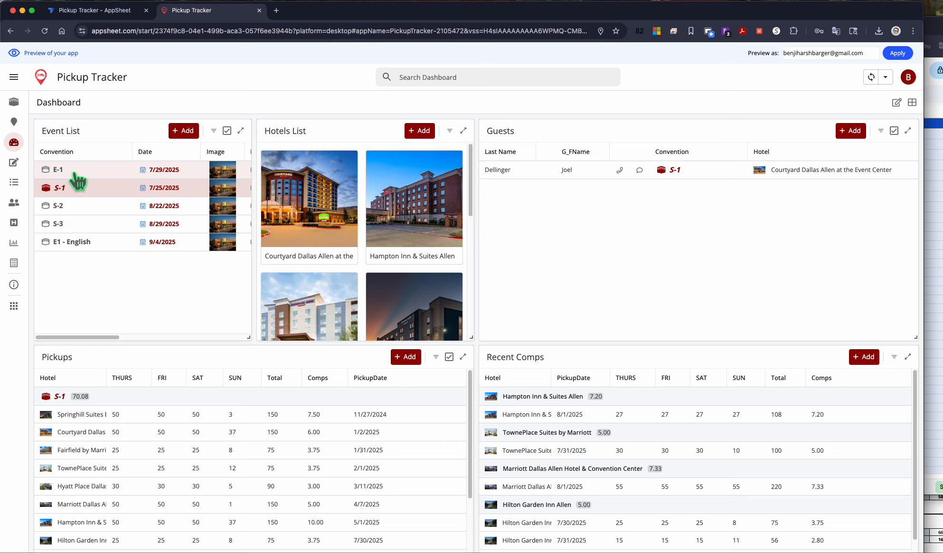
click(78, 180)
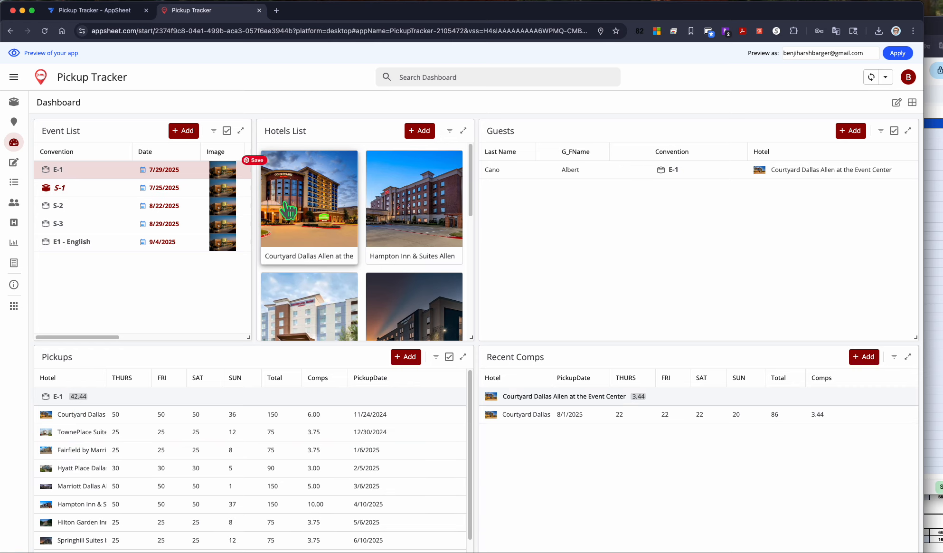
click(157, 175)
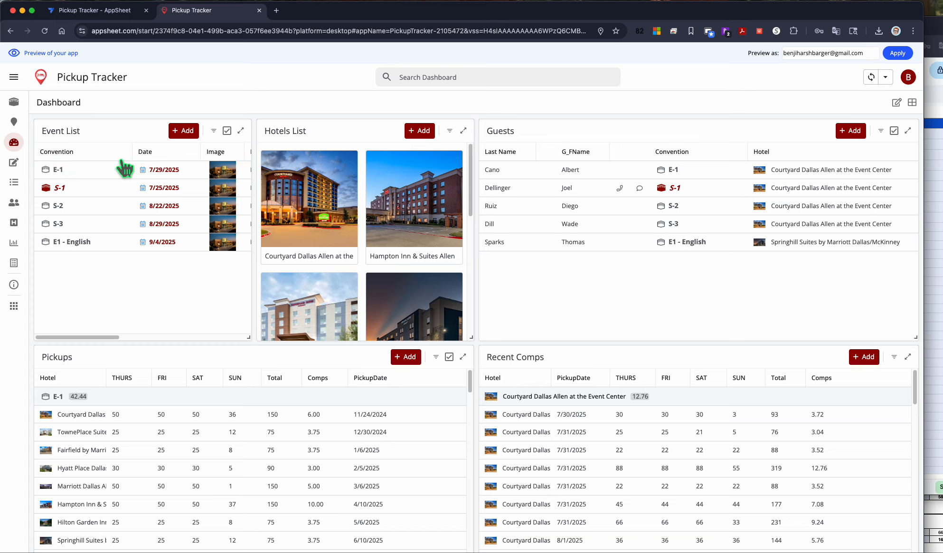
click(78, 176)
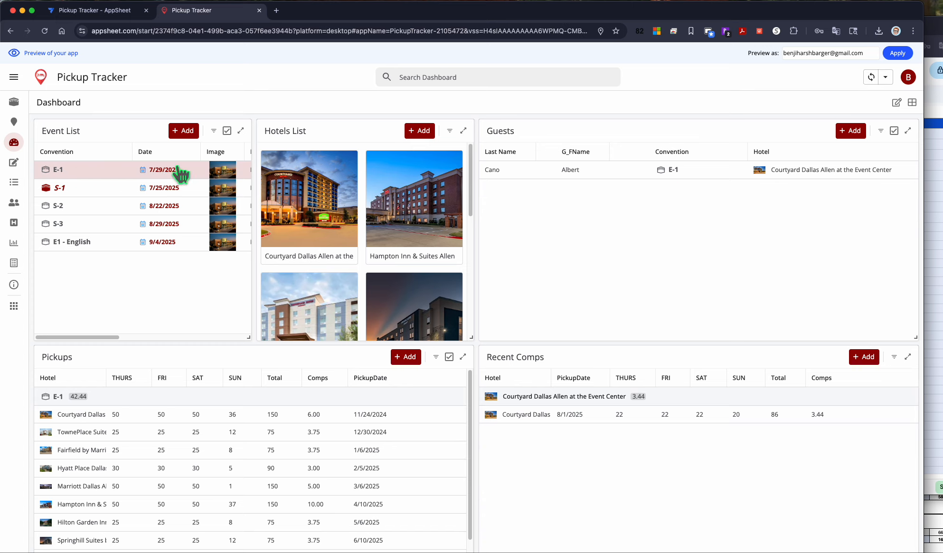
click(99, 176)
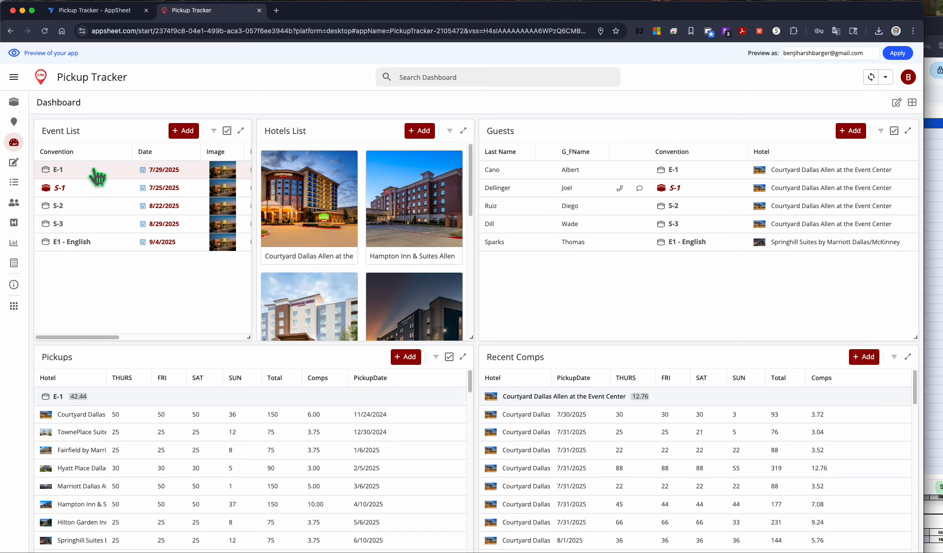
click(293, 200)
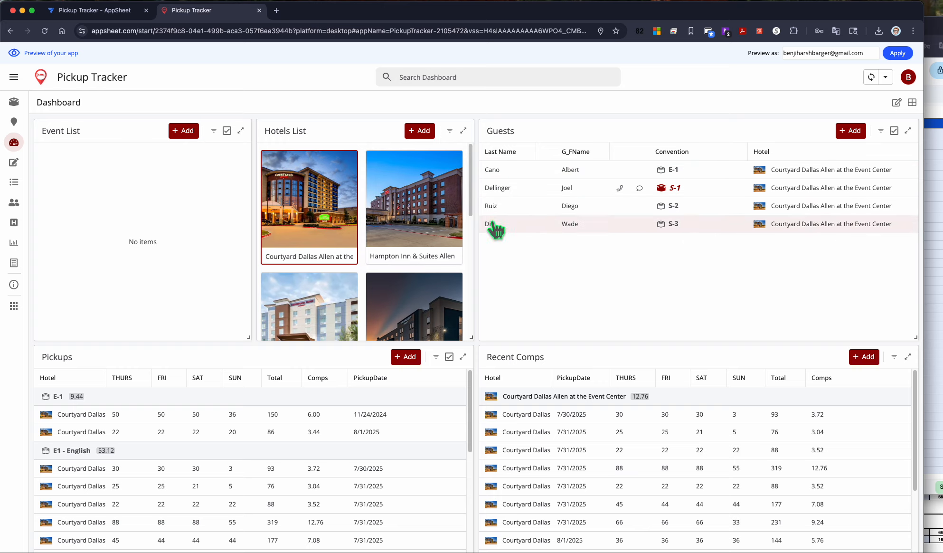
click(327, 217)
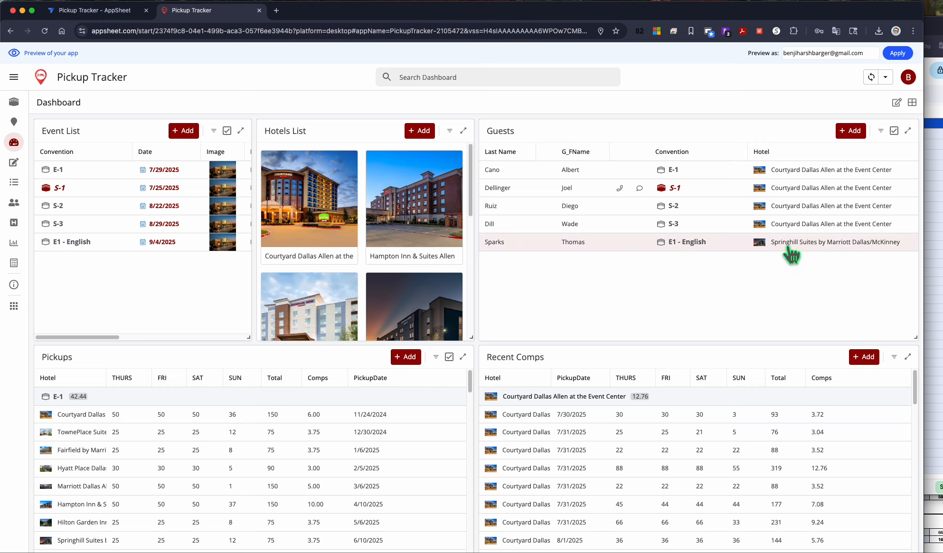
click(327, 236)
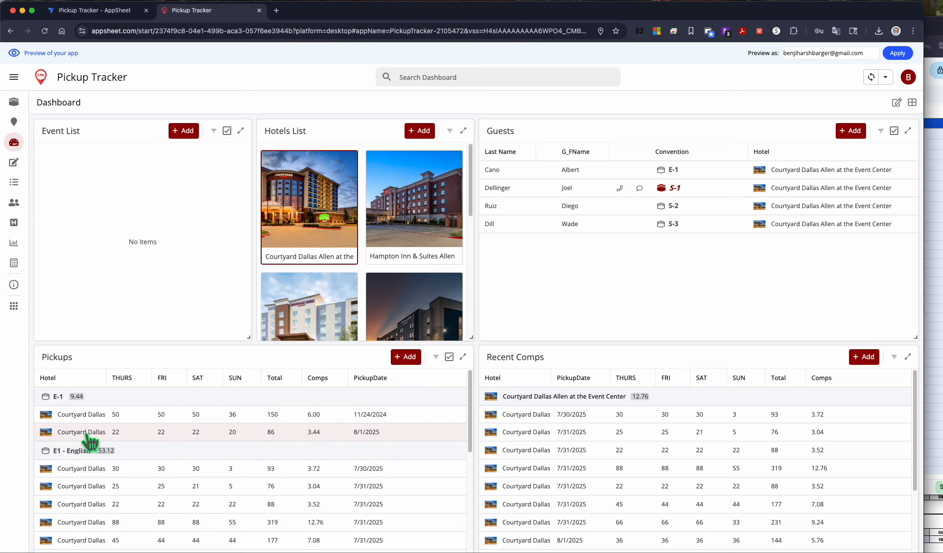
Step: Scroll the Pickups panel and select the S-1 event and a pickup row to filter the dashboard
scroll(118, 449, down, 5)
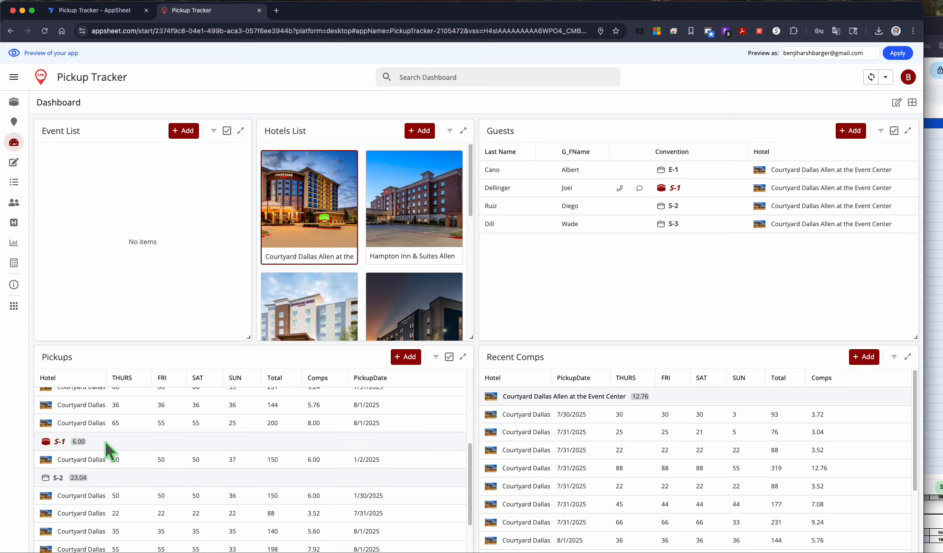
scroll(94, 449, down, 2)
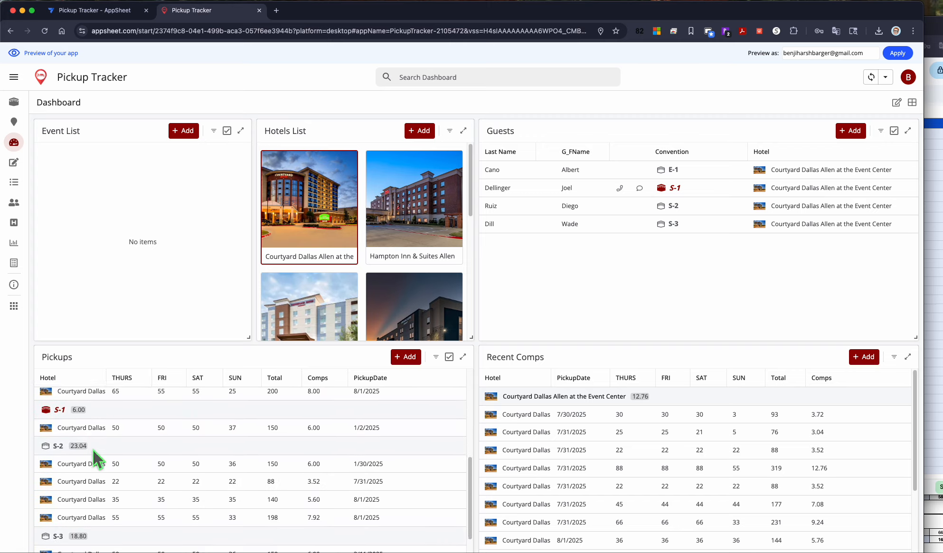
scroll(91, 449, up, 3)
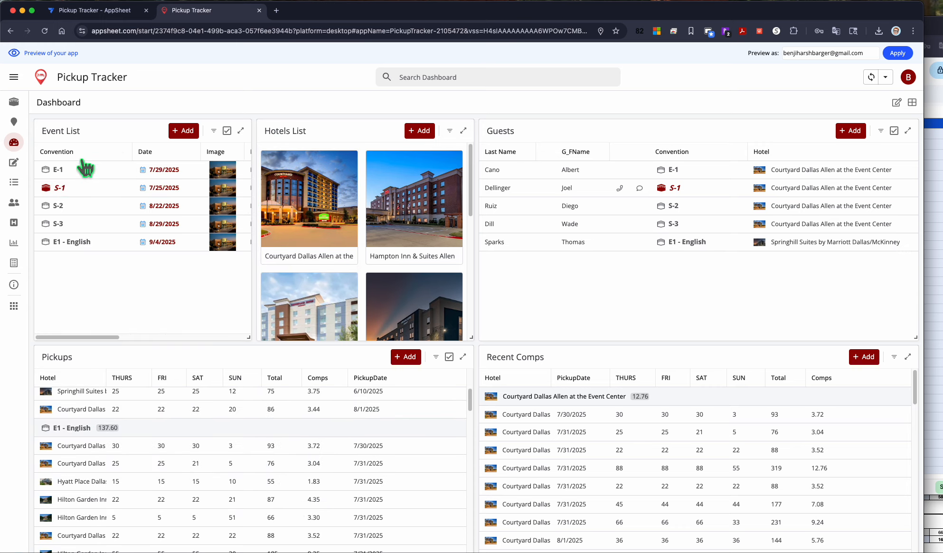
click(66, 192)
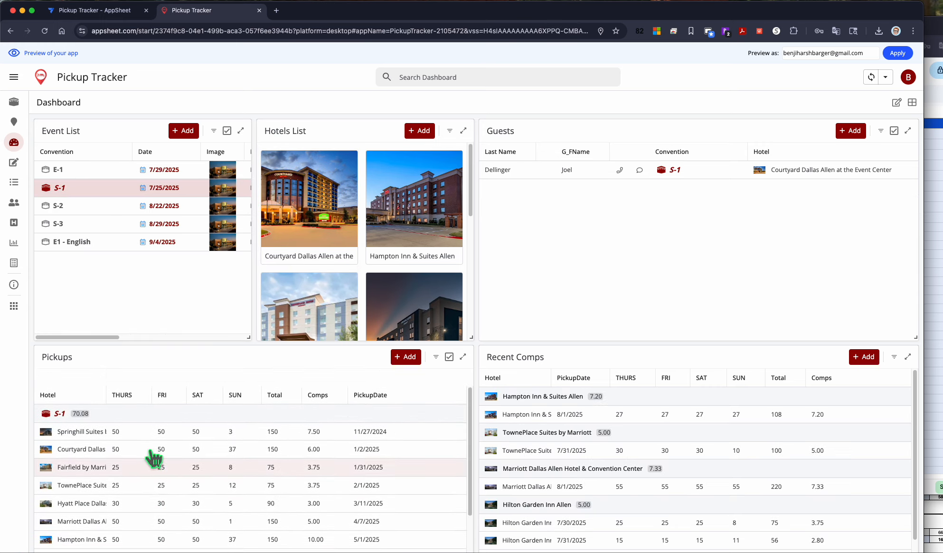
click(162, 418)
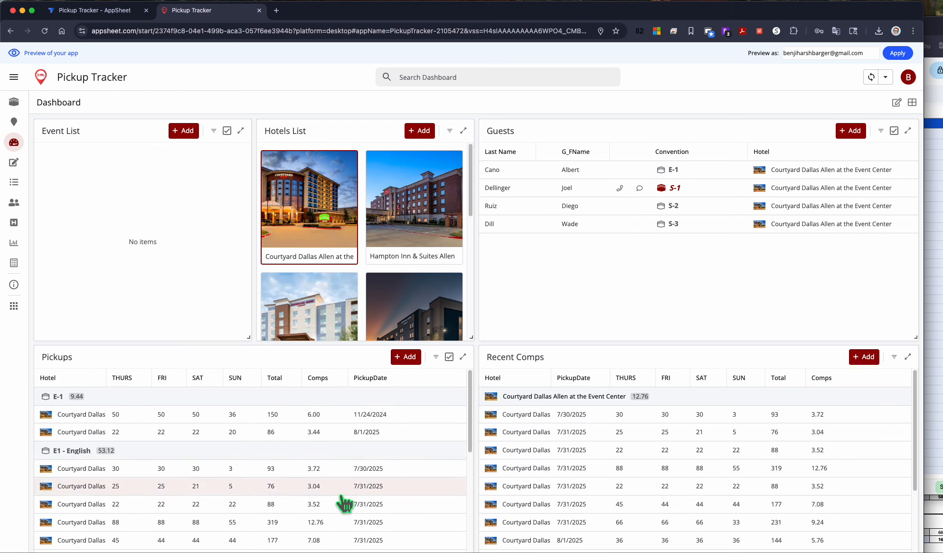
Step: Clear the dashboard selection, open the Submit Pickup form, and choose Courtyard Dallas Allen at the Event Center and event E1 - English
click(327, 185)
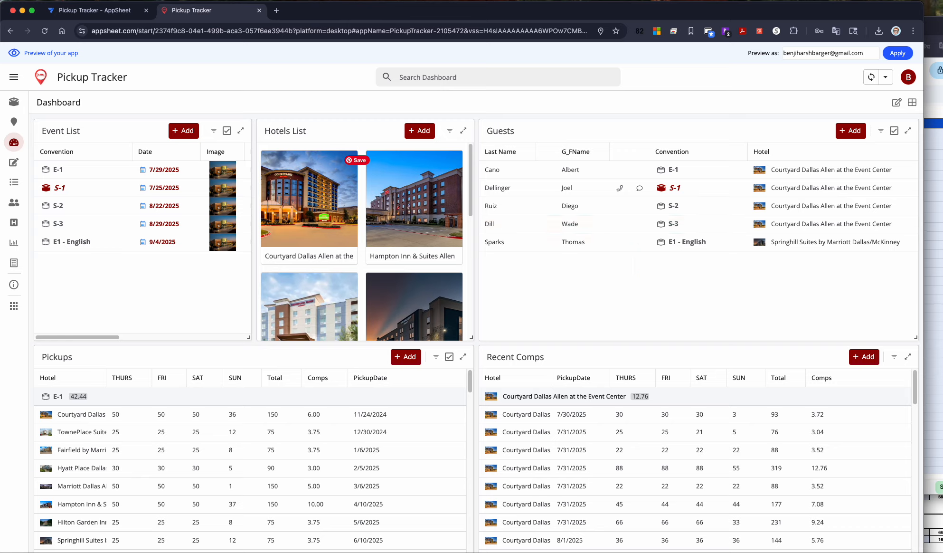
click(15, 165)
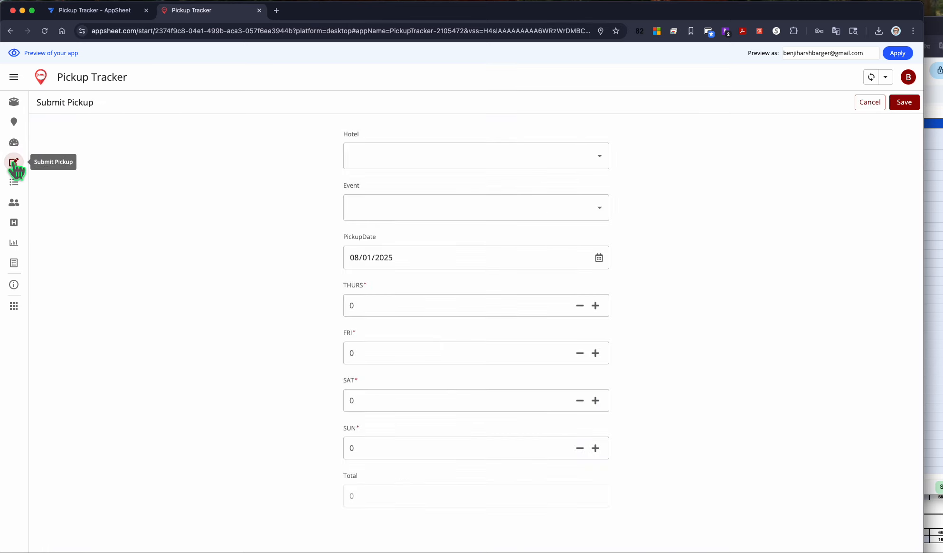
click(379, 157)
click(380, 209)
click(387, 210)
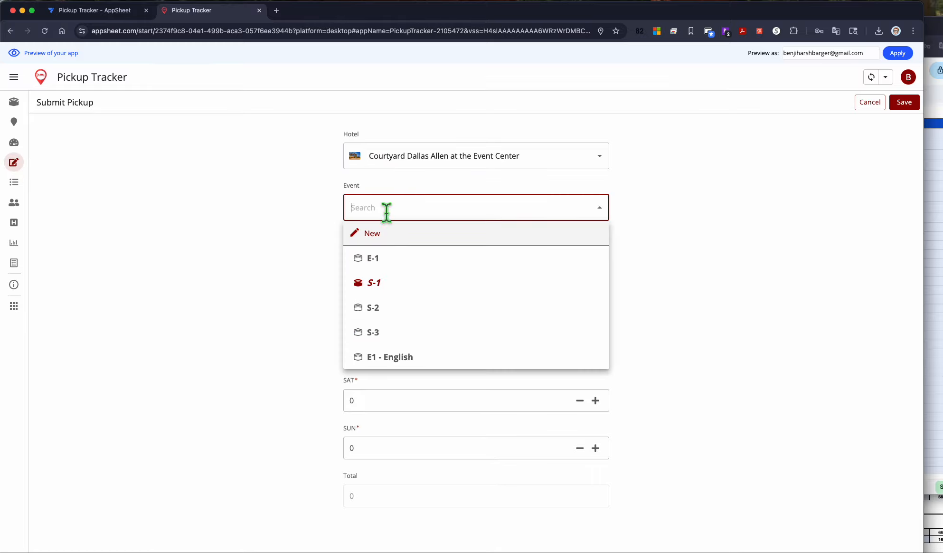
click(389, 358)
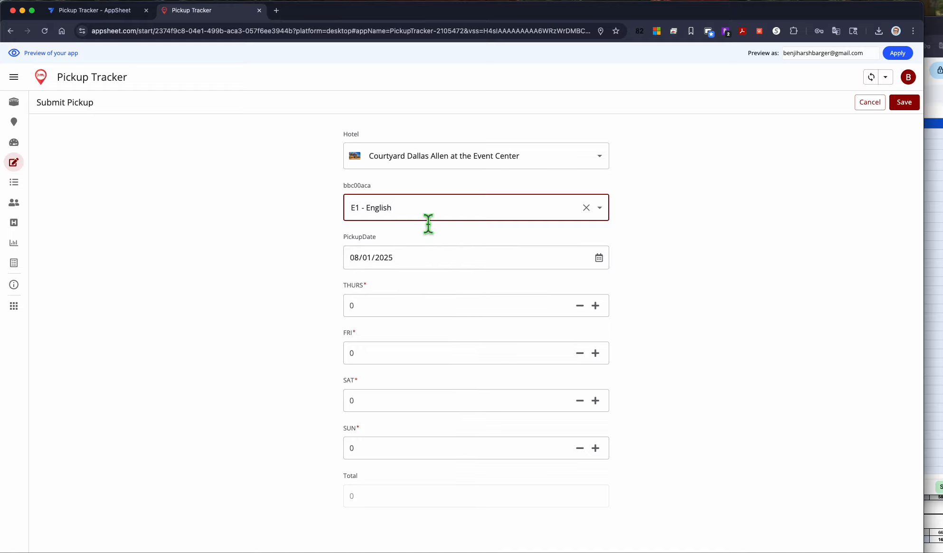
Step: Enter 55 for THURS, FRI, SAT and SUN and save the pickup
click(399, 306)
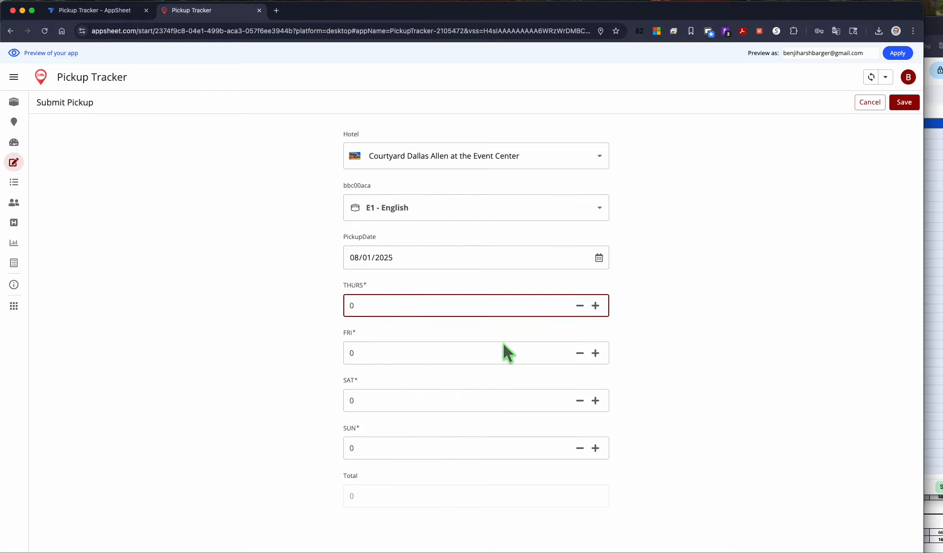
text(55)
click(398, 361)
text(55)
click(400, 407)
text(55)
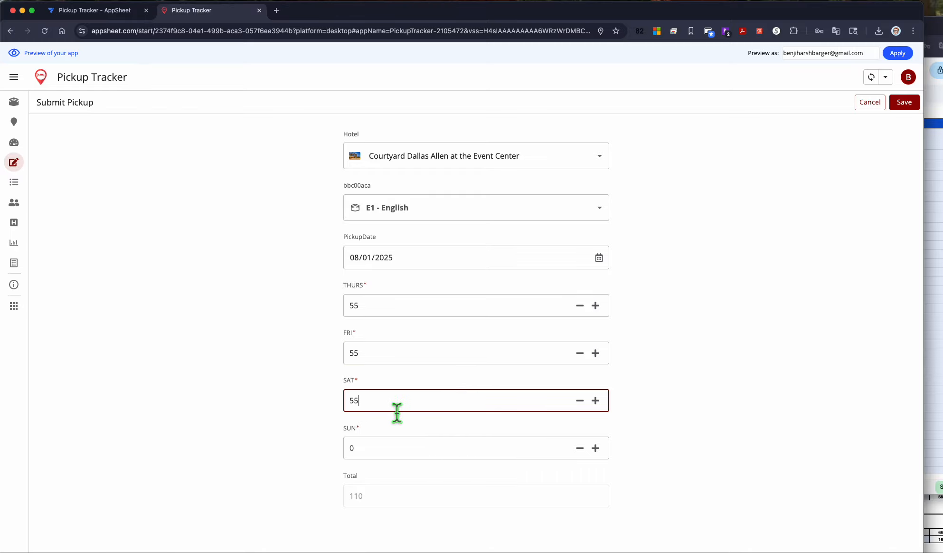
click(383, 452)
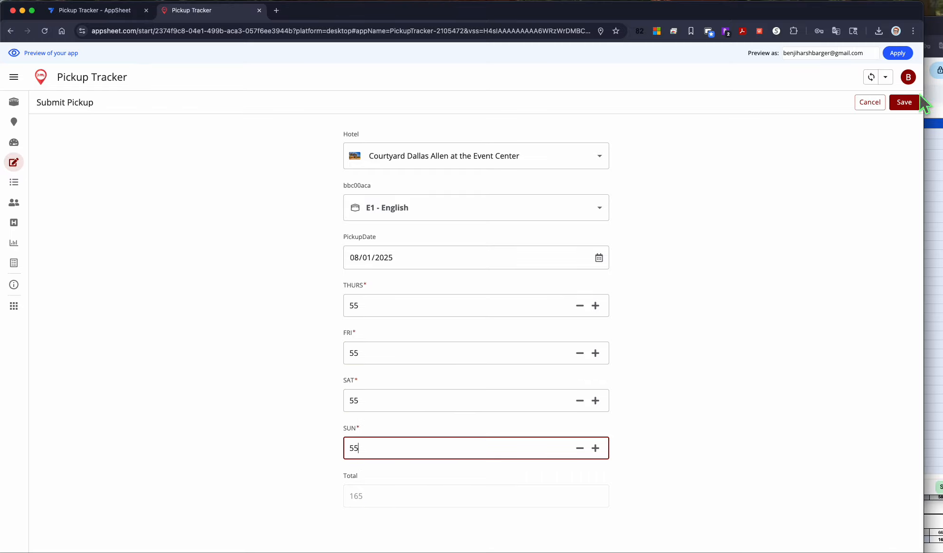
click(918, 100)
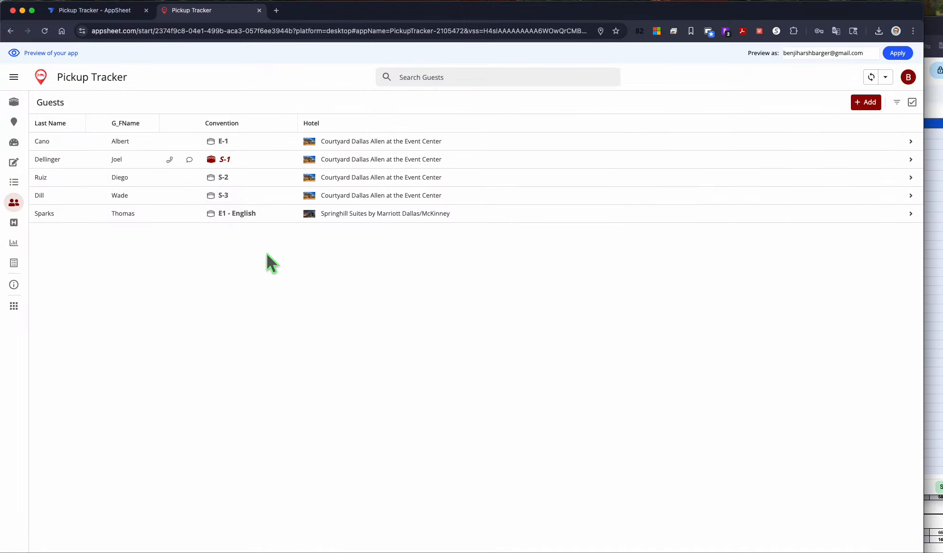
Step: Open the Hotels List and browse the Courtyard Dallas Allen and Hampton Inn details and their related pickups
click(14, 77)
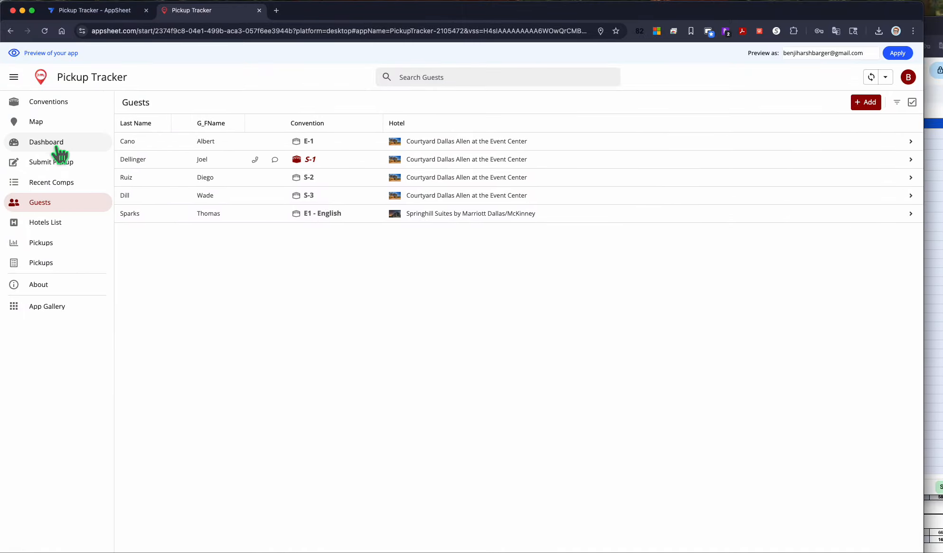
click(51, 228)
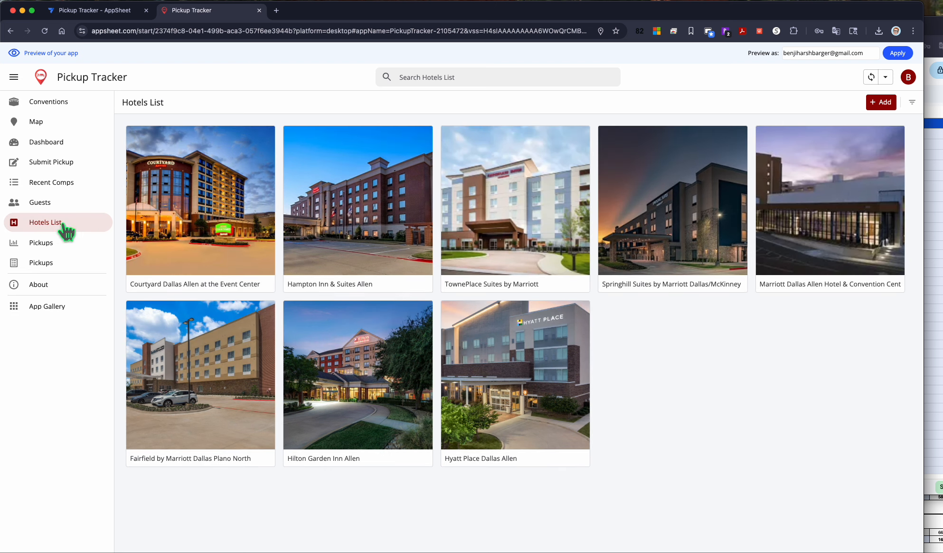
click(190, 218)
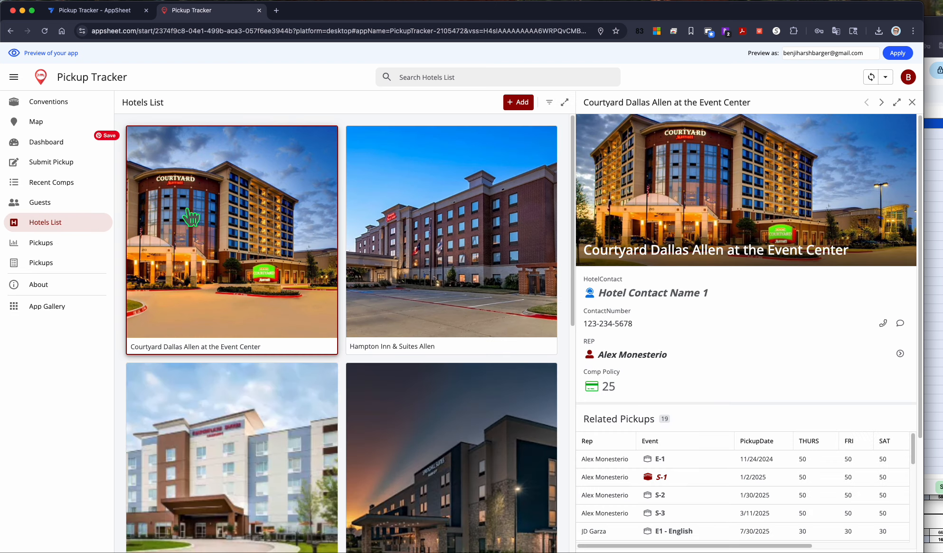
click(486, 223)
click(317, 226)
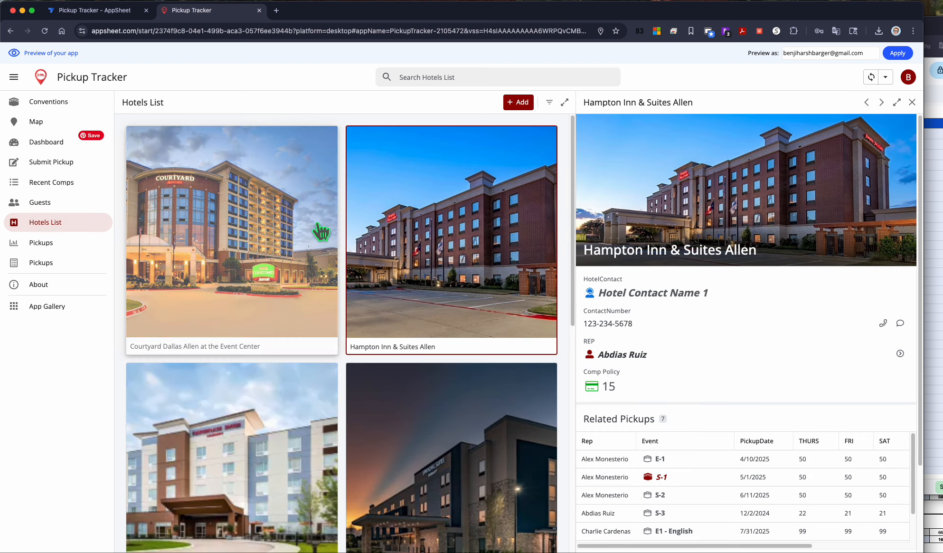
scroll(769, 363, down, 3)
scroll(796, 377, down, 5)
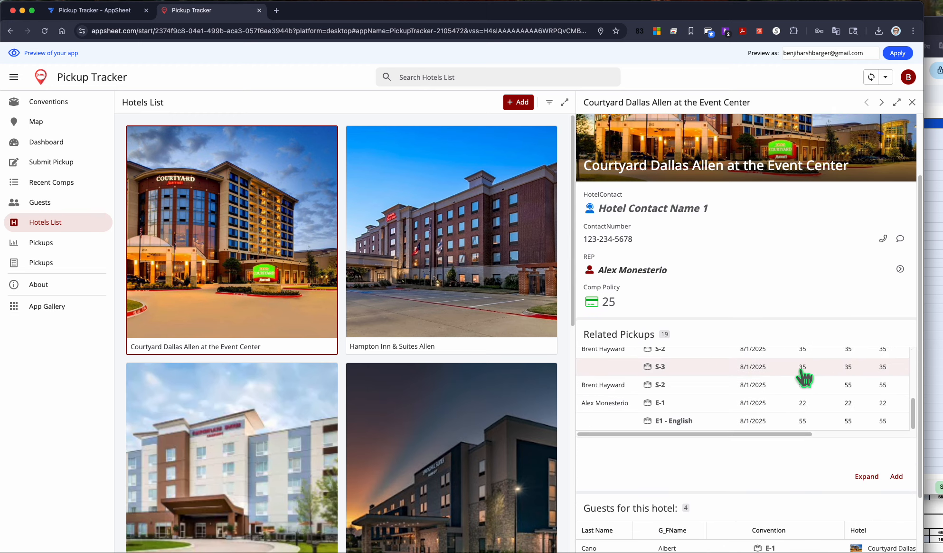
scroll(777, 286, down, 2)
scroll(643, 495, down, 3)
scroll(706, 320, up, 6)
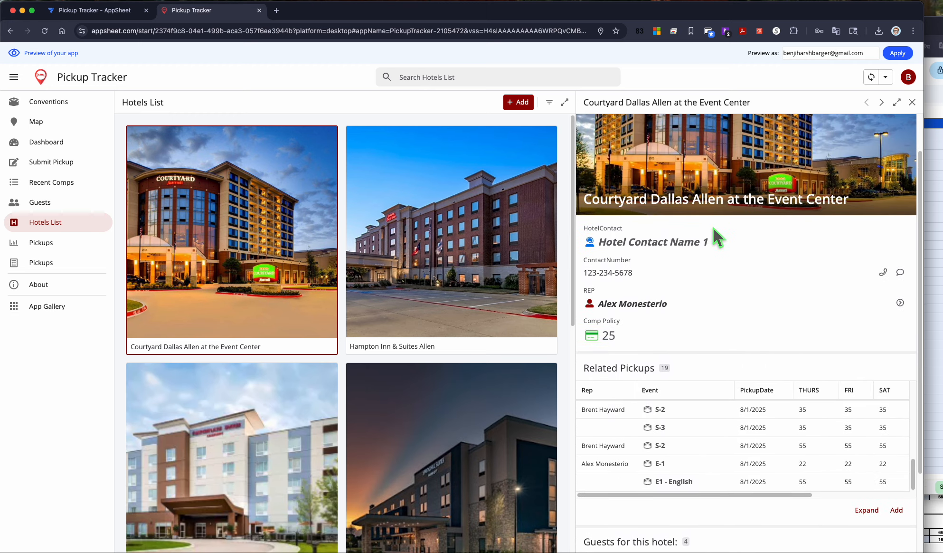
Step: Open the Pickups view, filter it by the Courtyard, Hampton Inn and TownePlace hotels, and open the grouped Pickups list
click(48, 244)
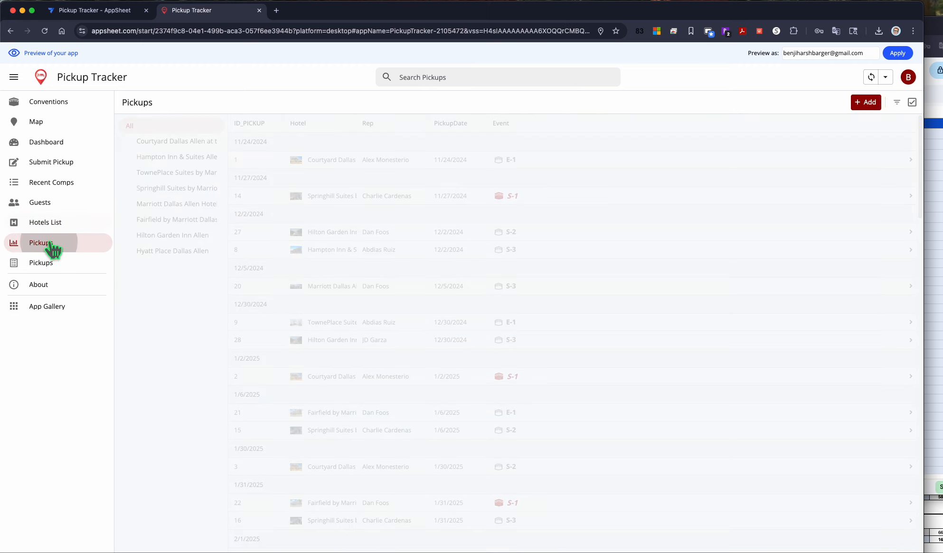
click(167, 142)
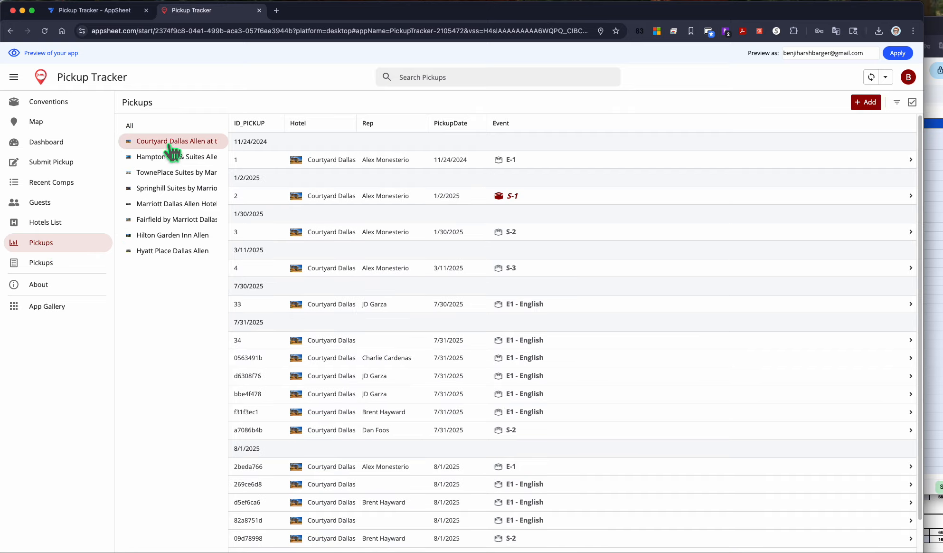
click(167, 158)
click(167, 172)
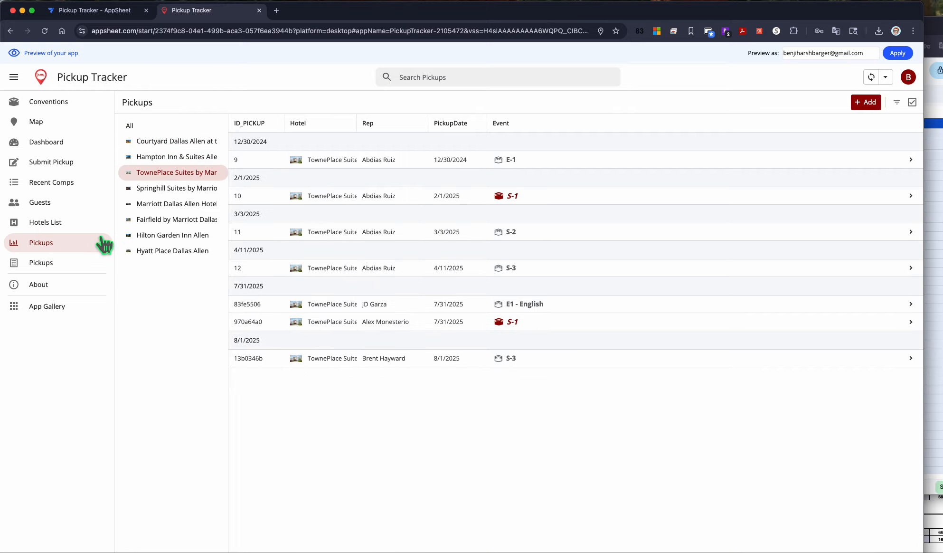
click(57, 263)
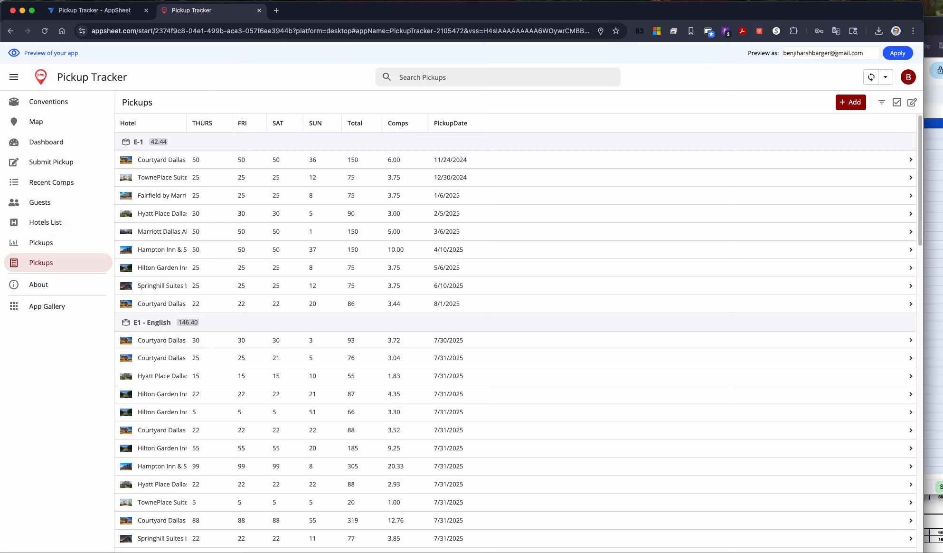
Step: Switch to the AppSheet editor tab, set the preview to tablet size, and open the Dashboard in the preview
click(97, 12)
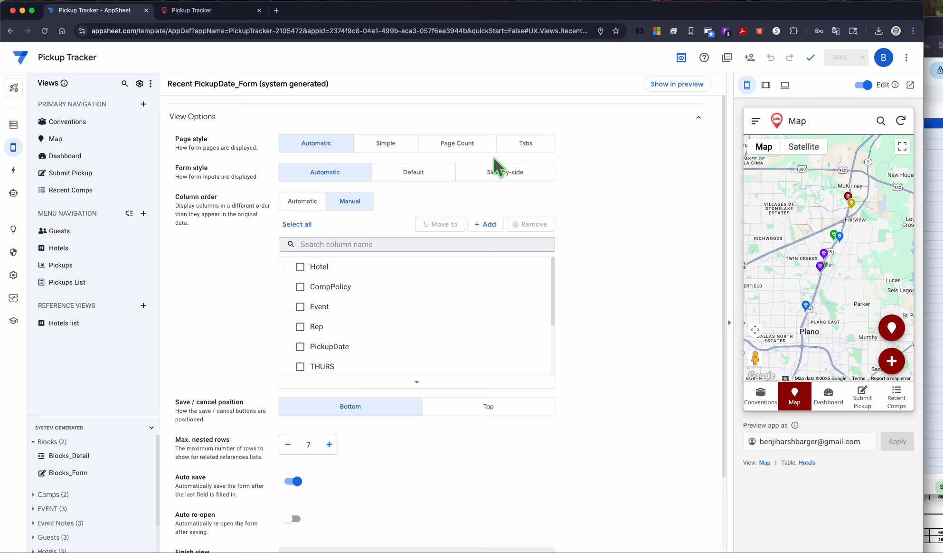
click(766, 85)
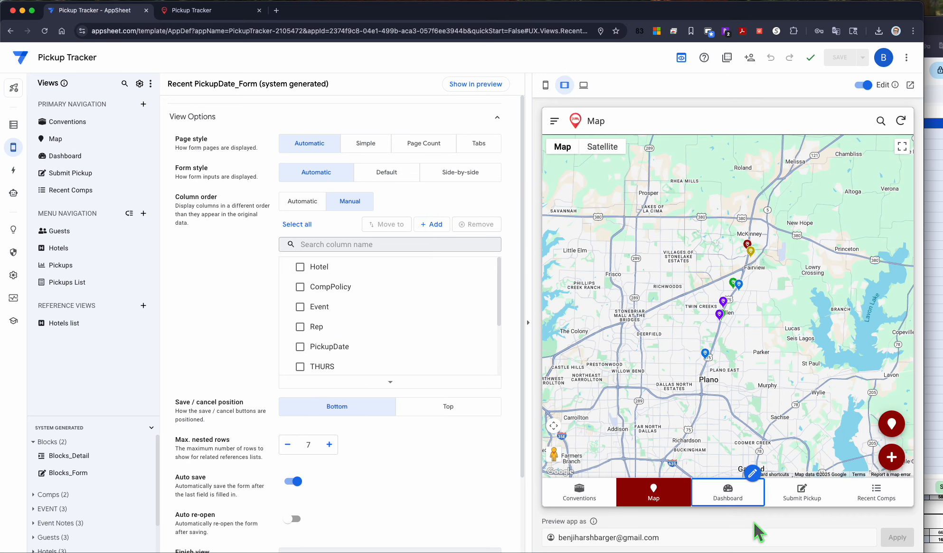
click(600, 500)
click(647, 500)
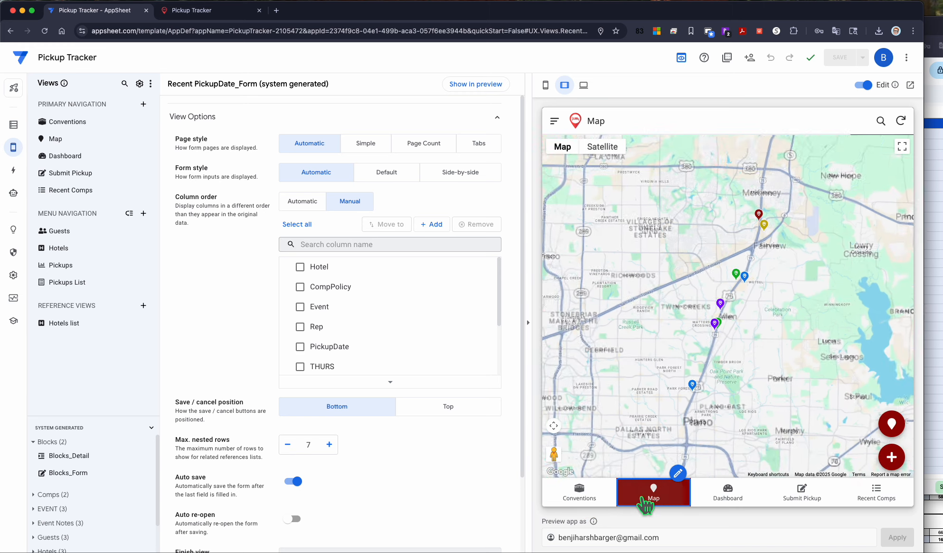
click(727, 497)
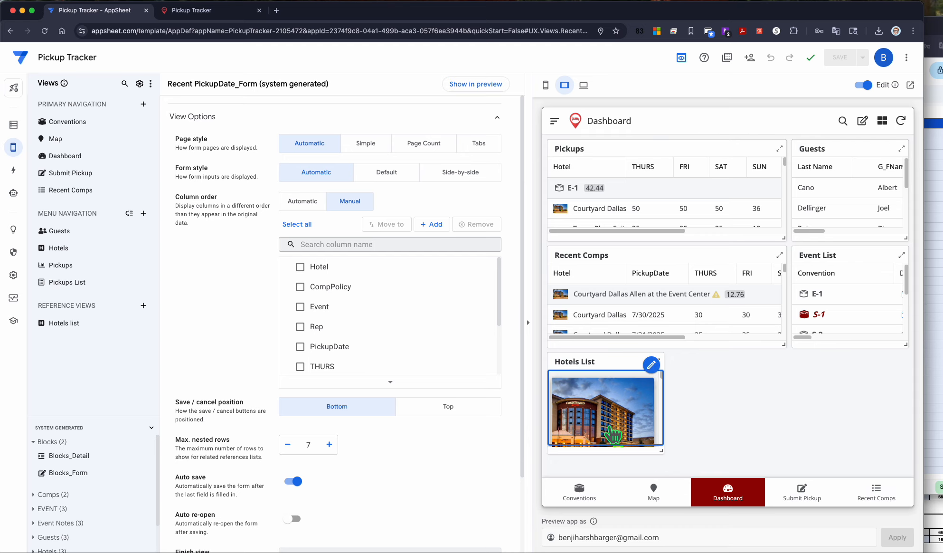
Step: Resize the Event List panel in the dashboard preview to extend further down
drag(914, 354, 912, 468)
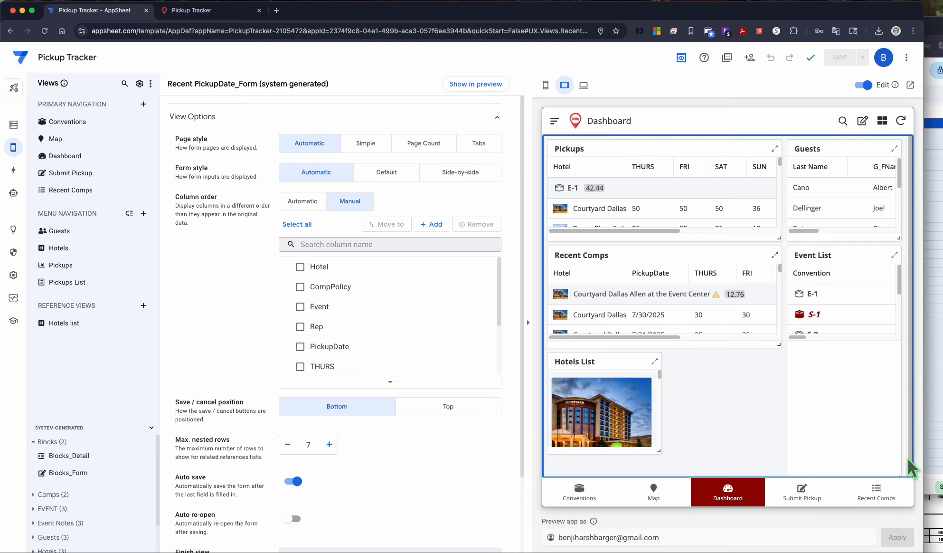
drag(789, 357, 808, 480)
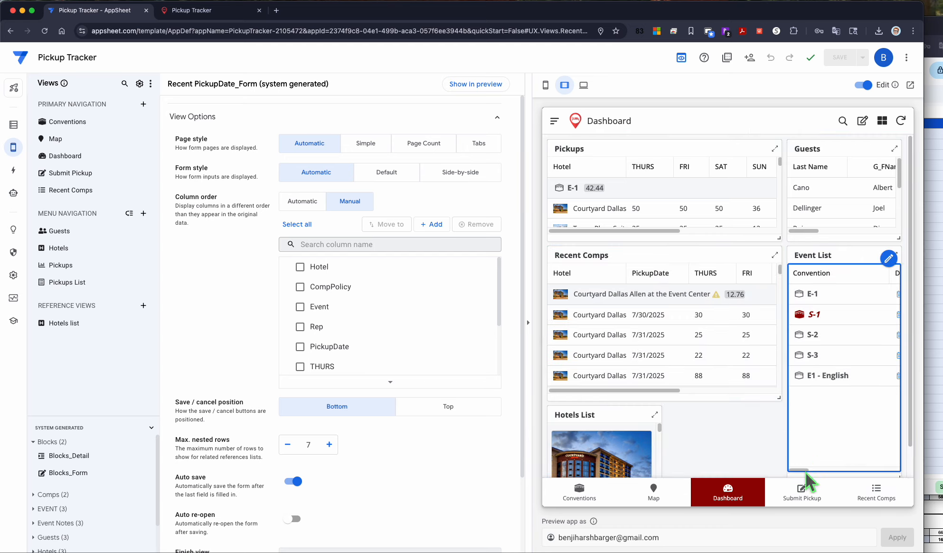
click(794, 502)
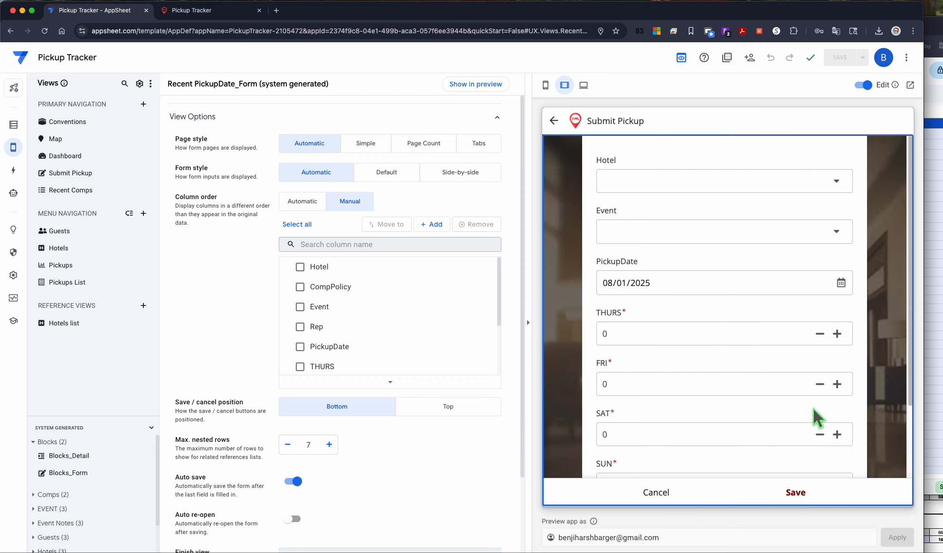
click(714, 498)
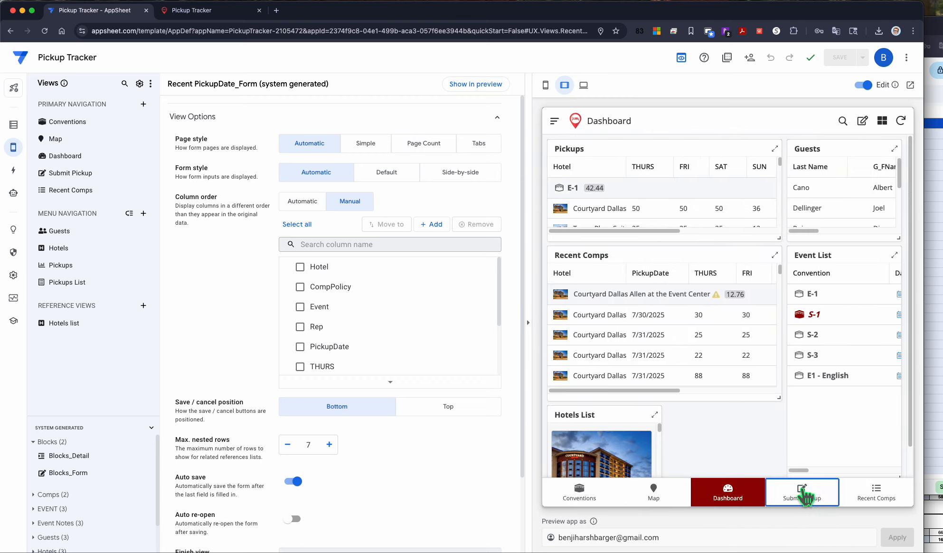
click(810, 500)
click(657, 498)
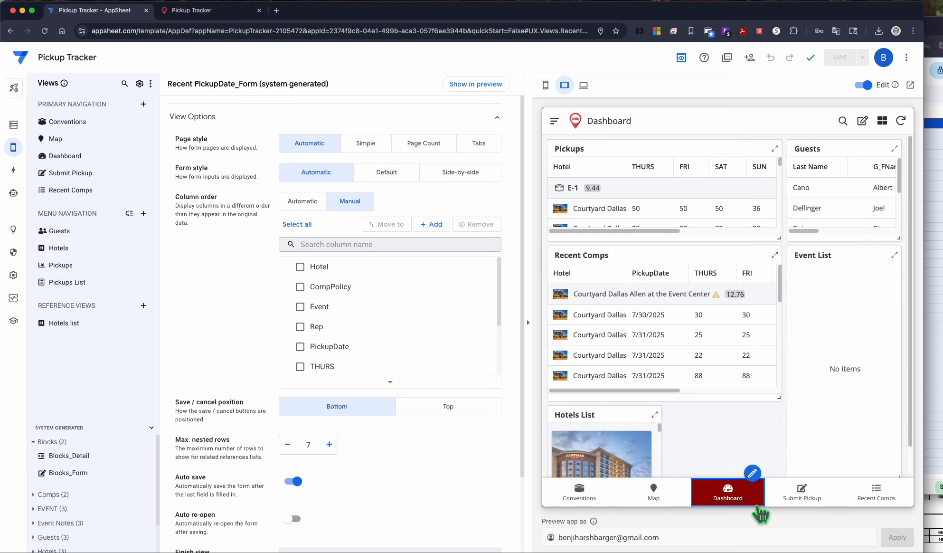
Step: Open the preview's app menu and go to the Pickups entry
click(554, 120)
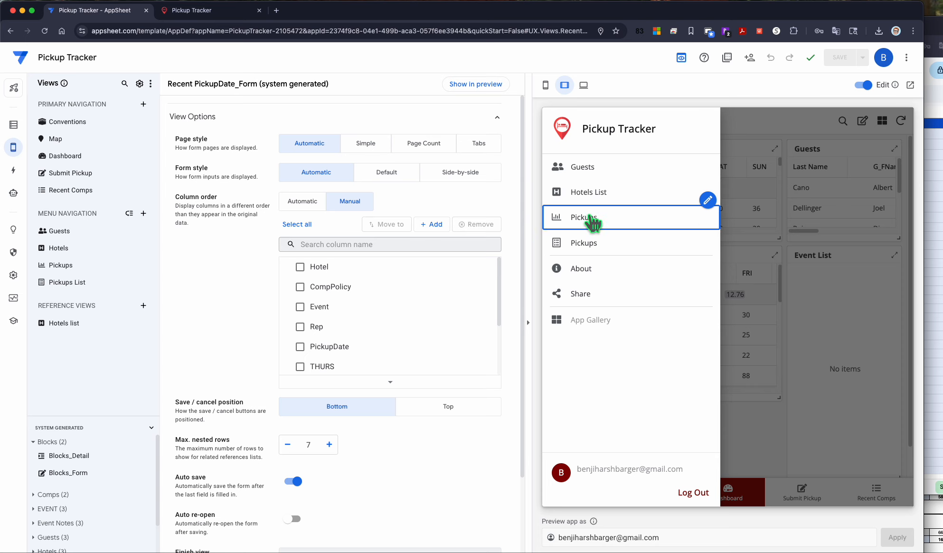
click(589, 205)
click(592, 205)
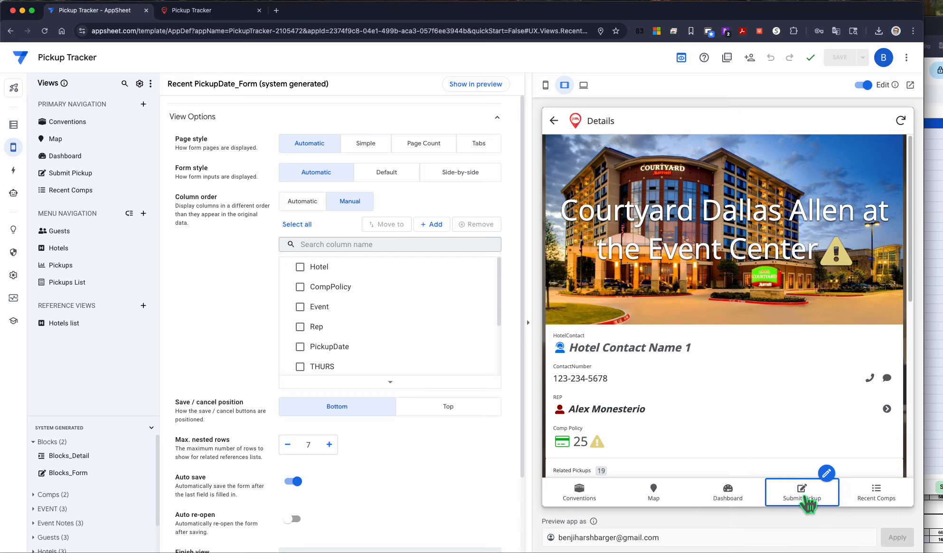
Step: Open the Submit Pickup form in the preview and choose Courtyard Dallas Allen at the Event Center and event E1 - English
click(808, 497)
click(655, 186)
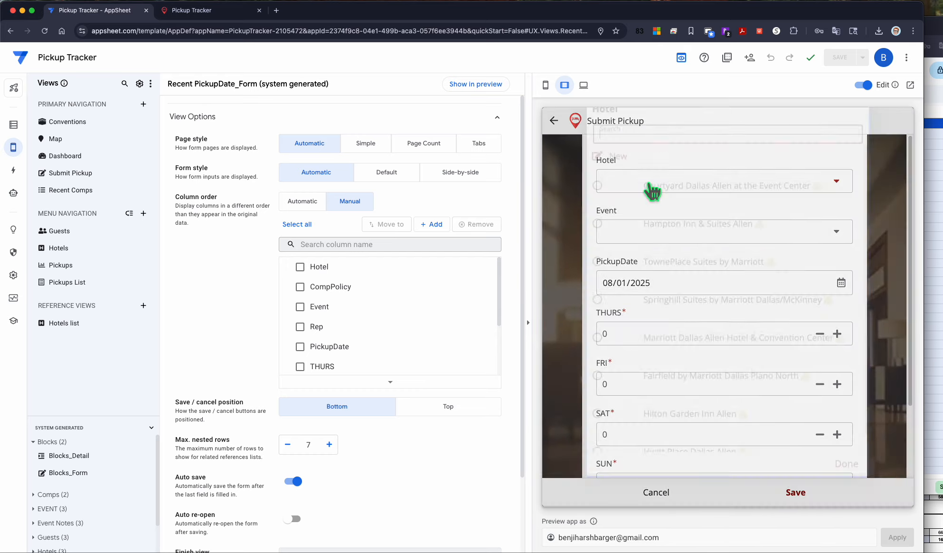
click(667, 266)
click(653, 245)
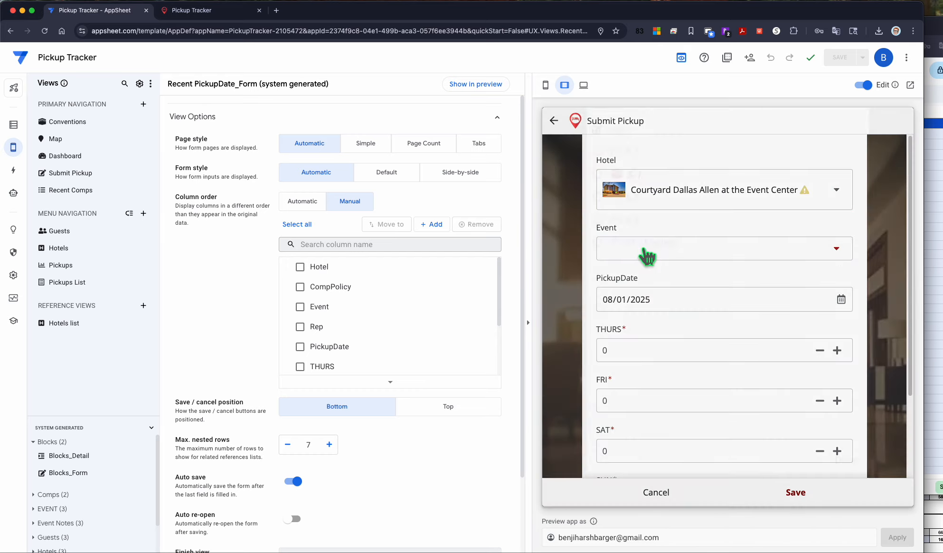
click(655, 273)
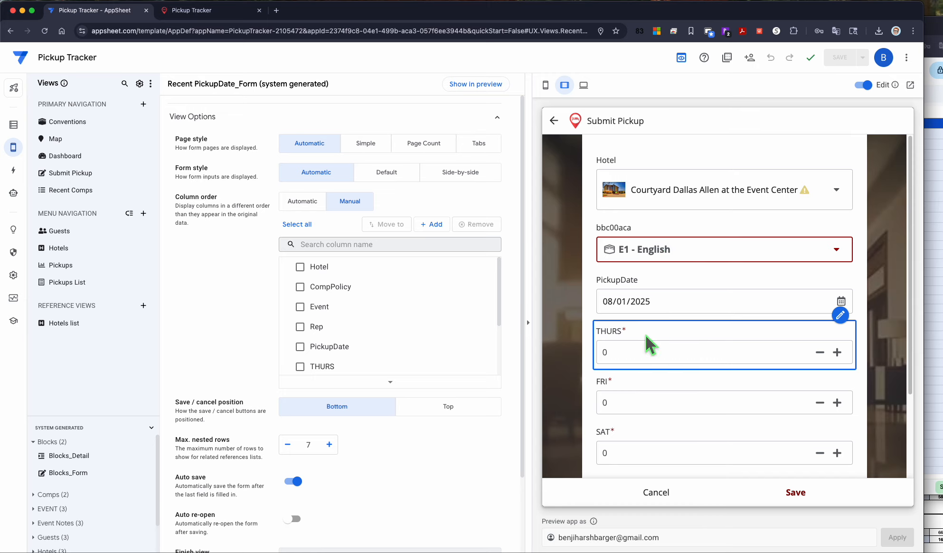
Step: Enter 55 for THURS, FRI, SAT and SUN in the preview's pickup form
click(644, 352)
text(5)
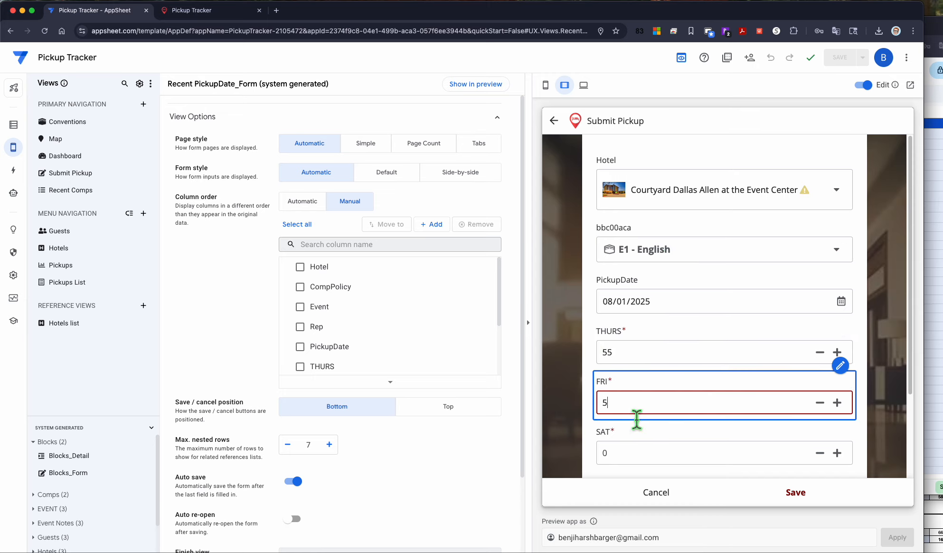
text(5)
scroll(659, 382, down, 2)
click(624, 378)
text(5)
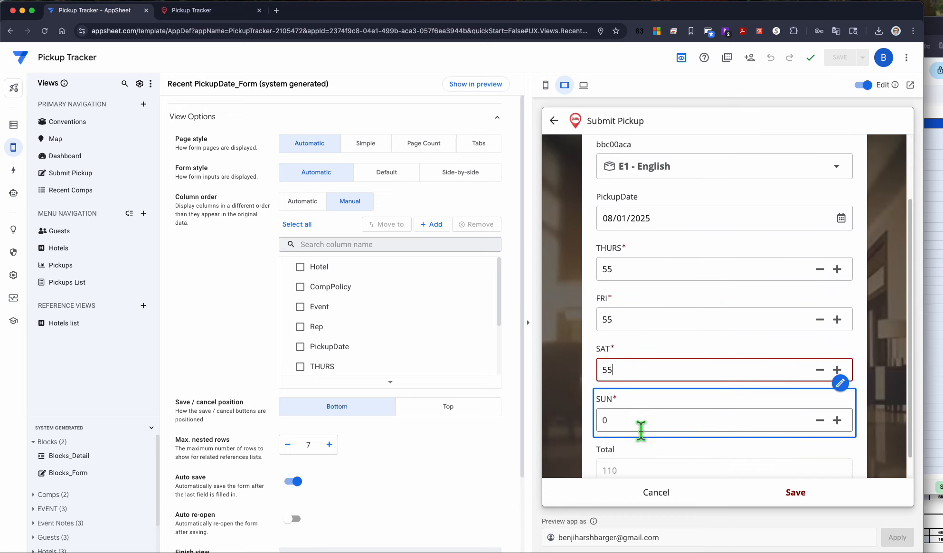
click(642, 420)
text(55)
scroll(676, 347, down, 1)
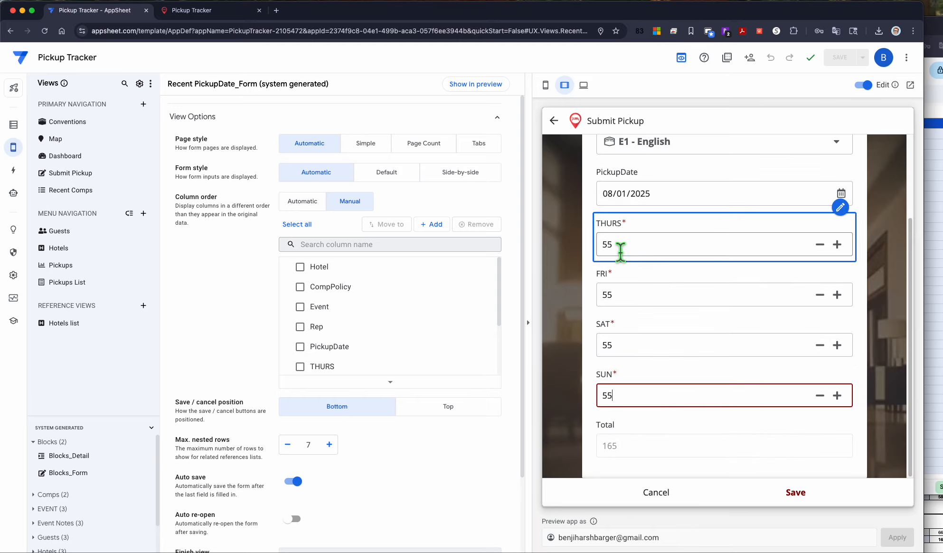
Step: Save the pickup entry and scroll through the Recent Comps table in the preview
scroll(653, 269, up, 5)
click(798, 493)
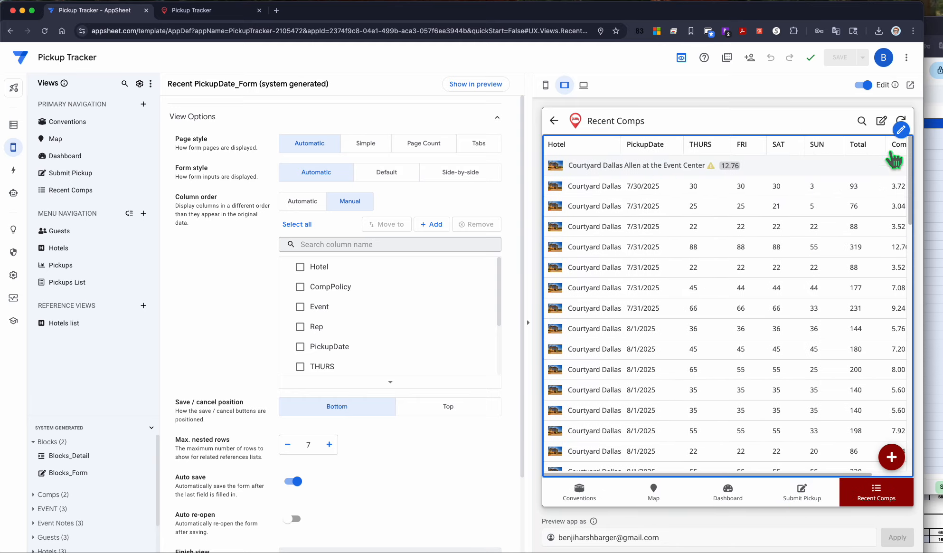
scroll(911, 312, down, 5)
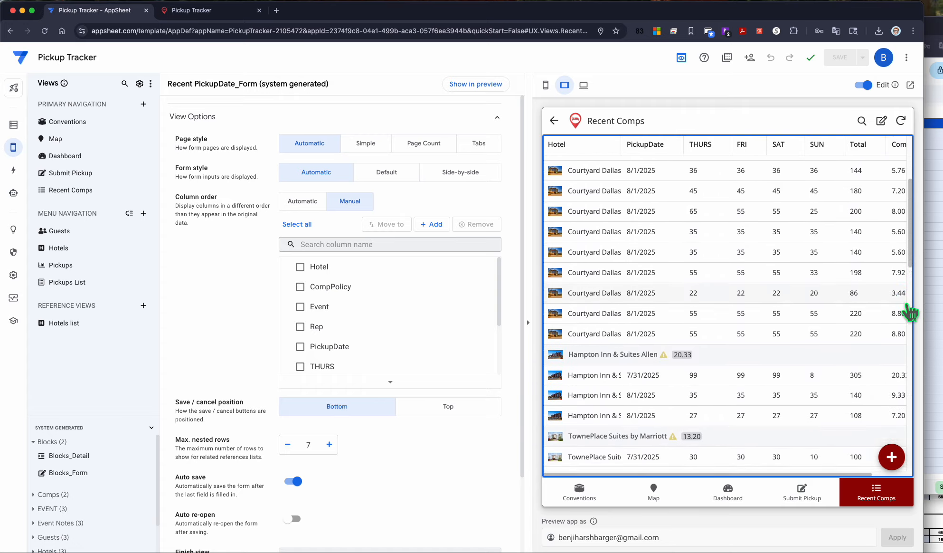
scroll(911, 312, down, 8)
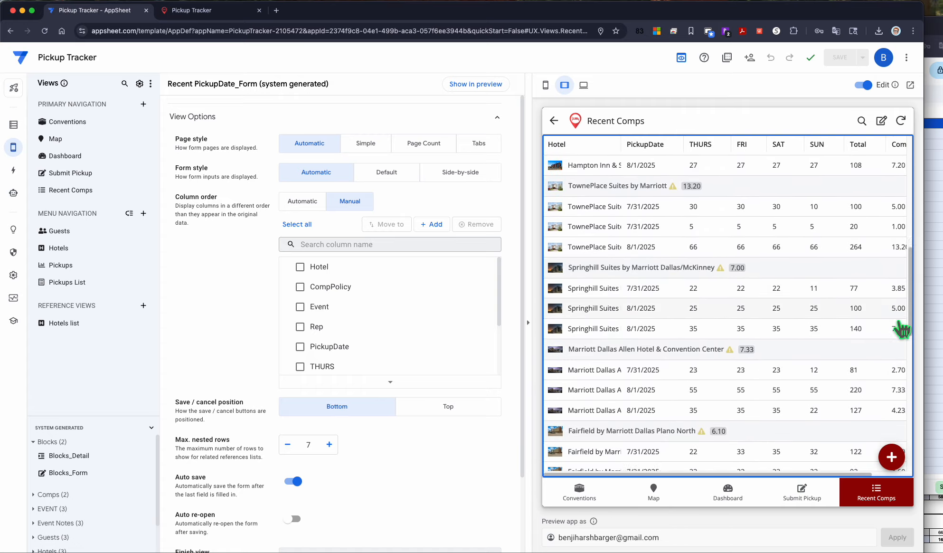
scroll(901, 328, down, 10)
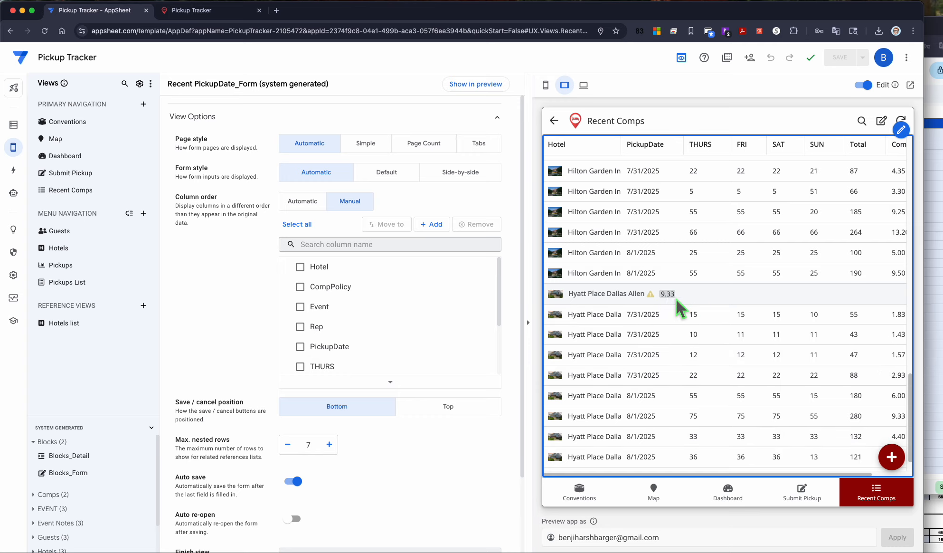
scroll(667, 298, up, 15)
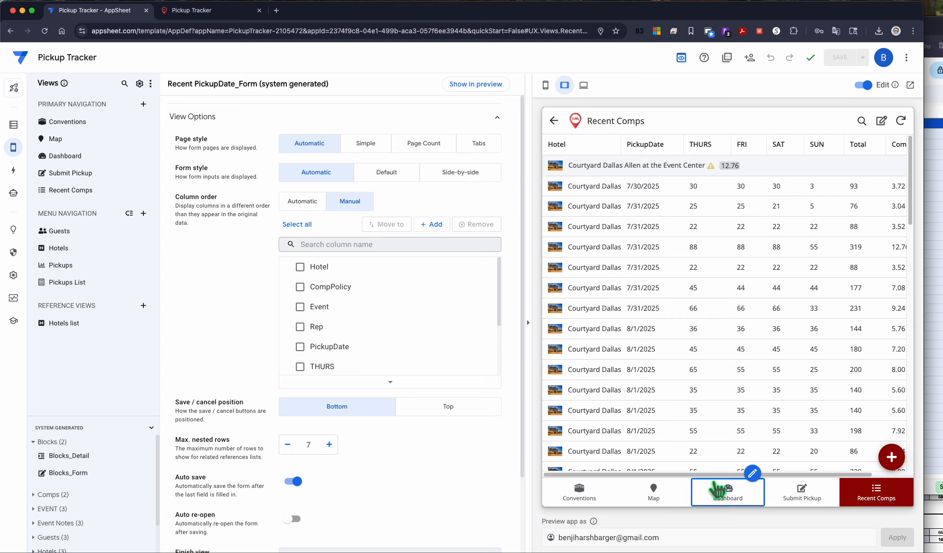
Step: Switch the preview to phone size and open the Conventions, Map and Dashboard views
click(545, 85)
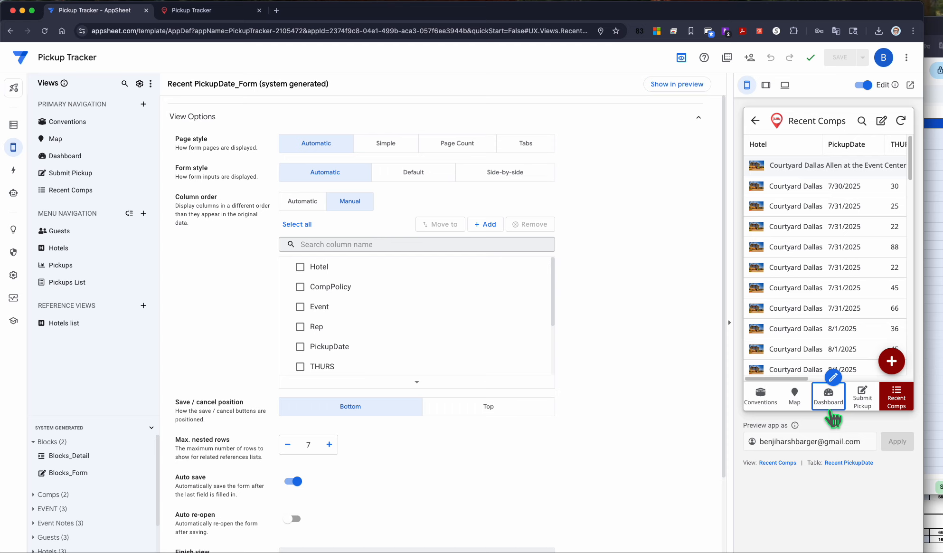
click(760, 396)
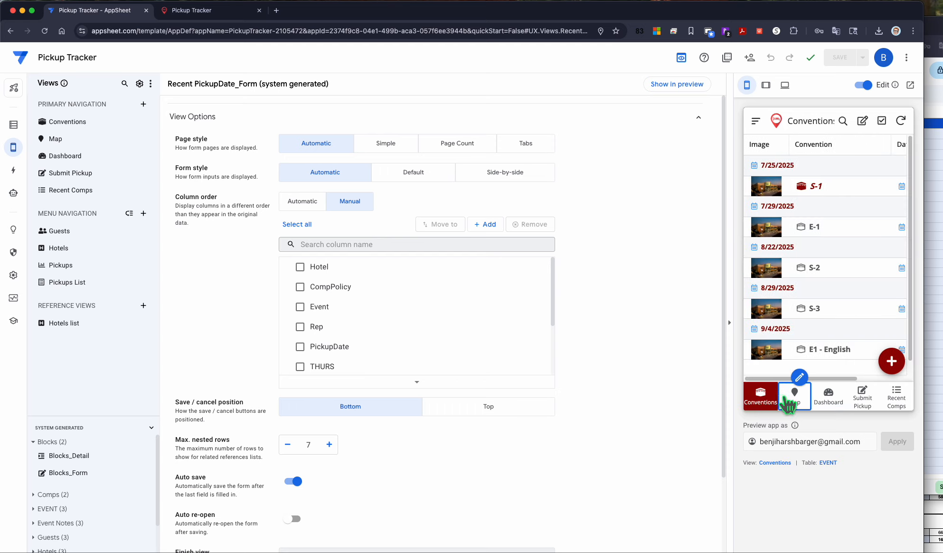
click(791, 401)
click(832, 409)
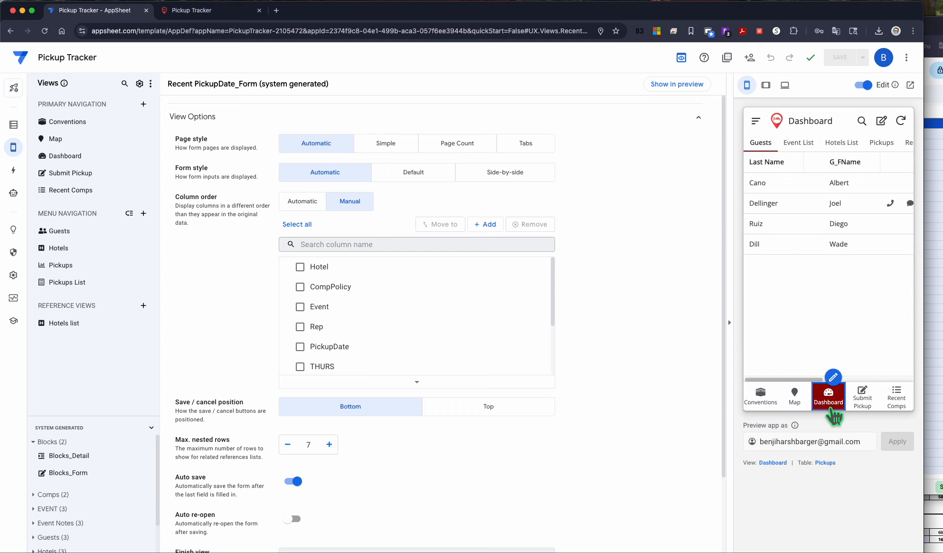
Step: Browse the dashboard's Event List, Hotels List, Pickups and Recent Comps tabs in the phone preview
click(794, 144)
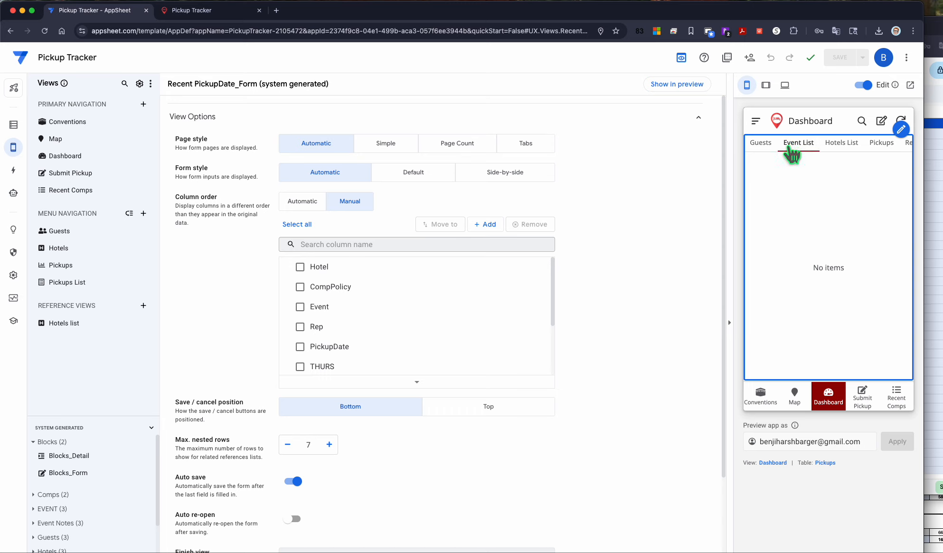
click(836, 151)
click(878, 147)
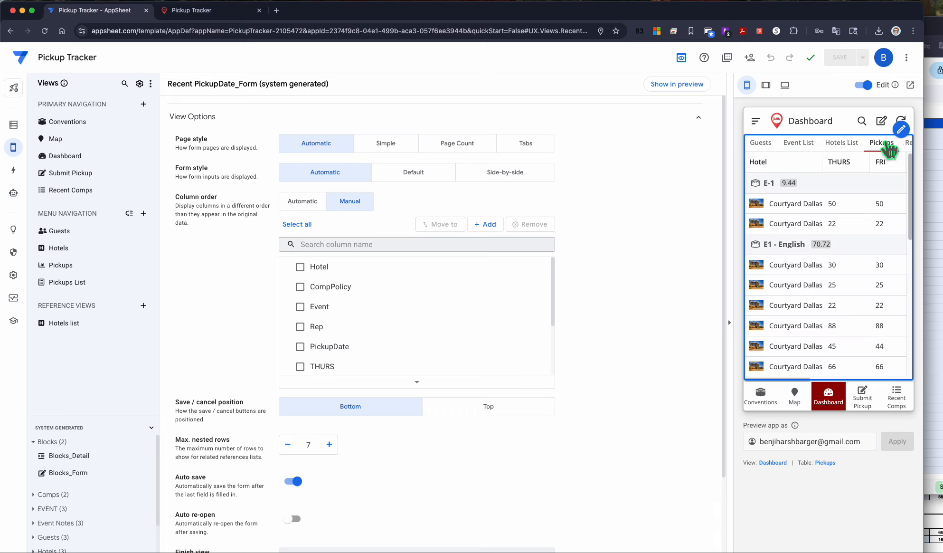
click(908, 145)
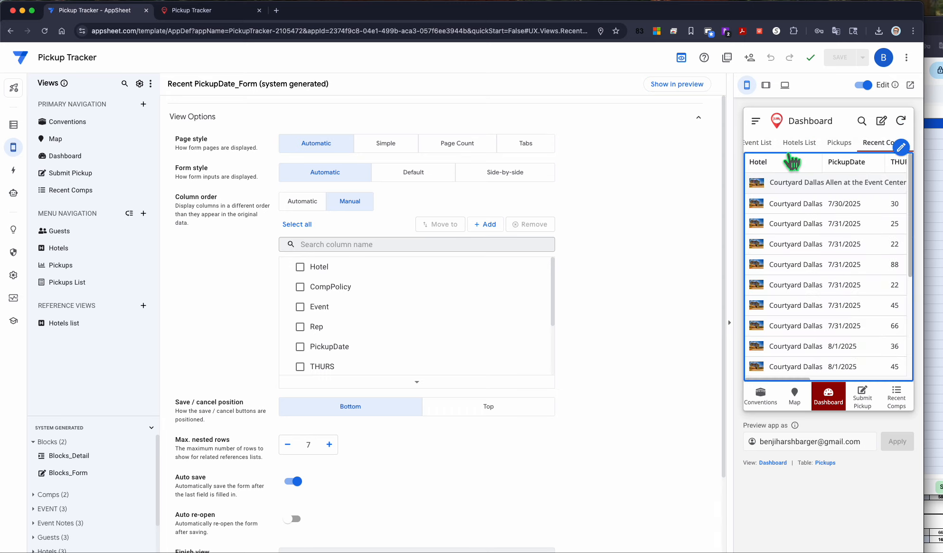
scroll(826, 161, right, 3)
scroll(826, 157, right, 1)
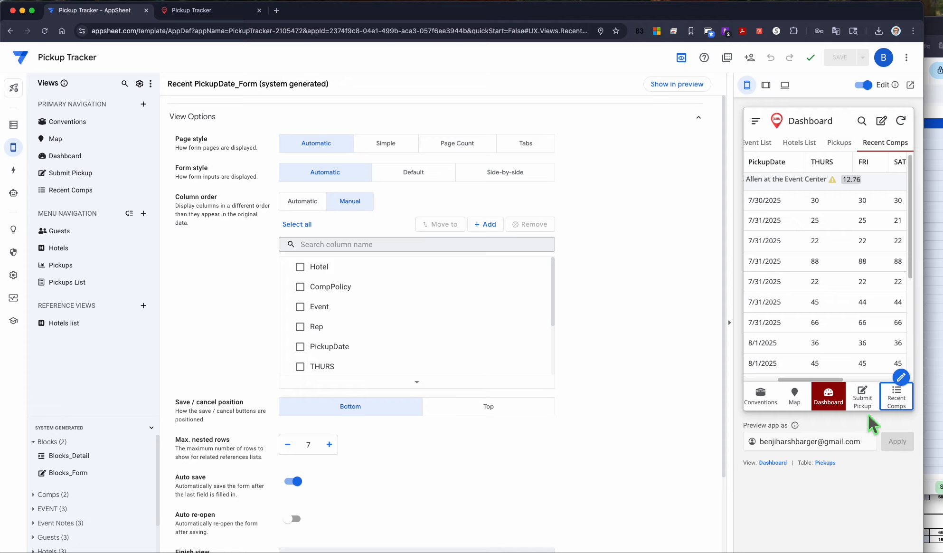
Step: Open the Submit Pickup form and choose Courtyard Dallas Allen at the Event Center and event E1 - English
click(863, 399)
click(798, 183)
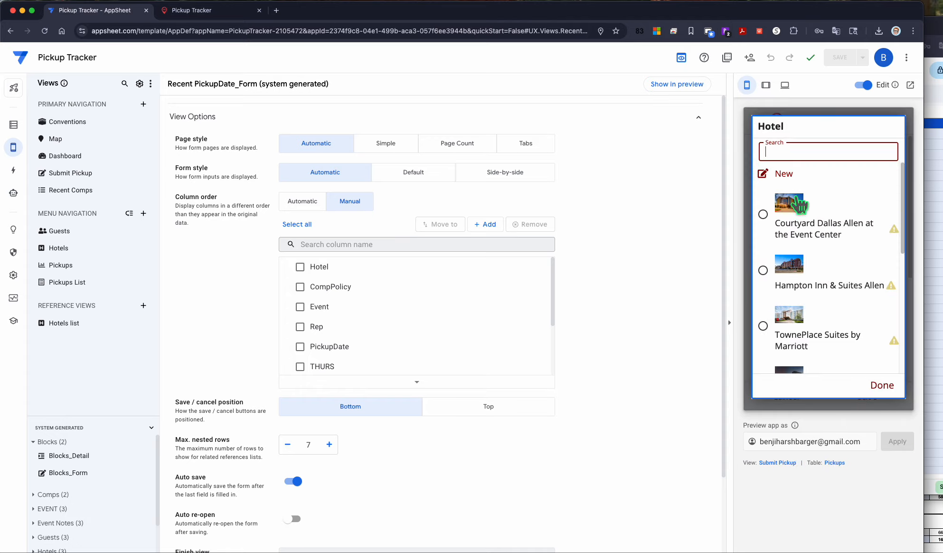
click(795, 238)
click(796, 238)
click(796, 240)
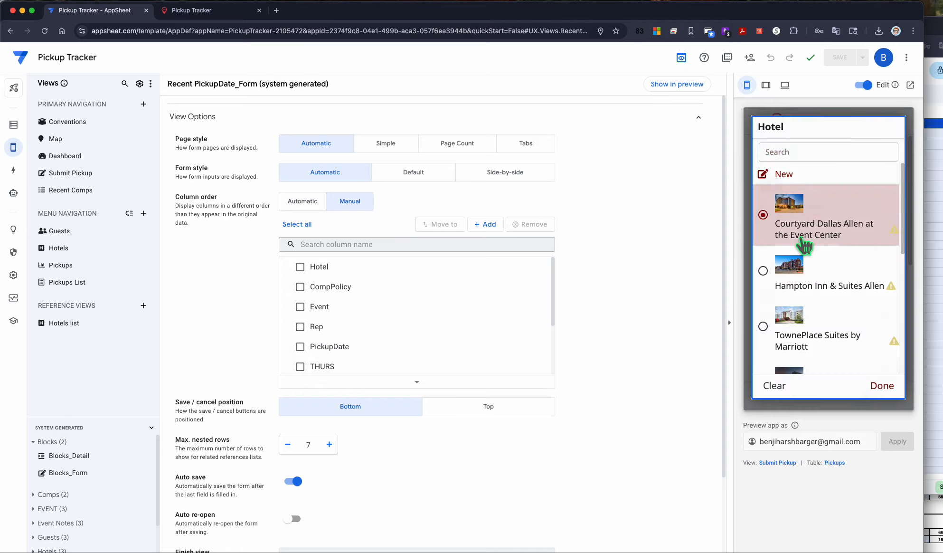
click(802, 271)
click(800, 266)
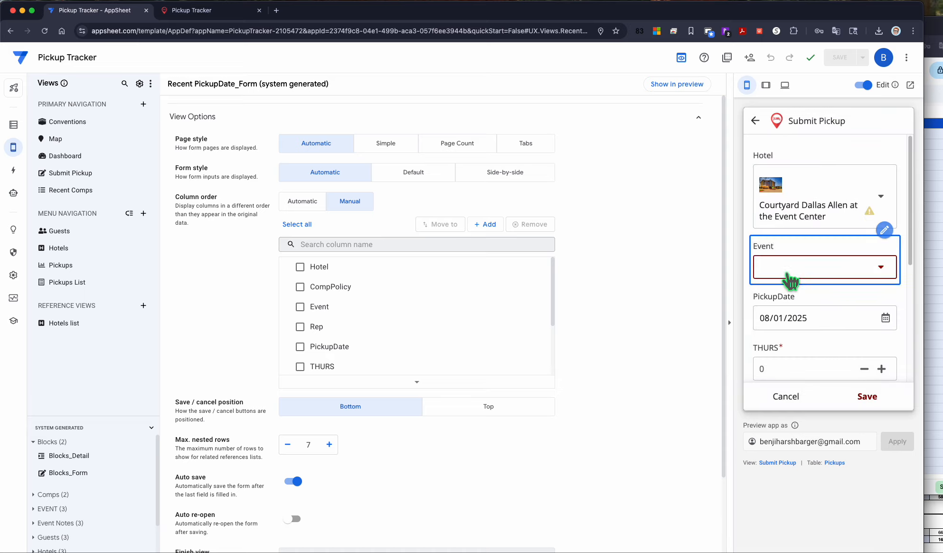
click(803, 320)
click(785, 297)
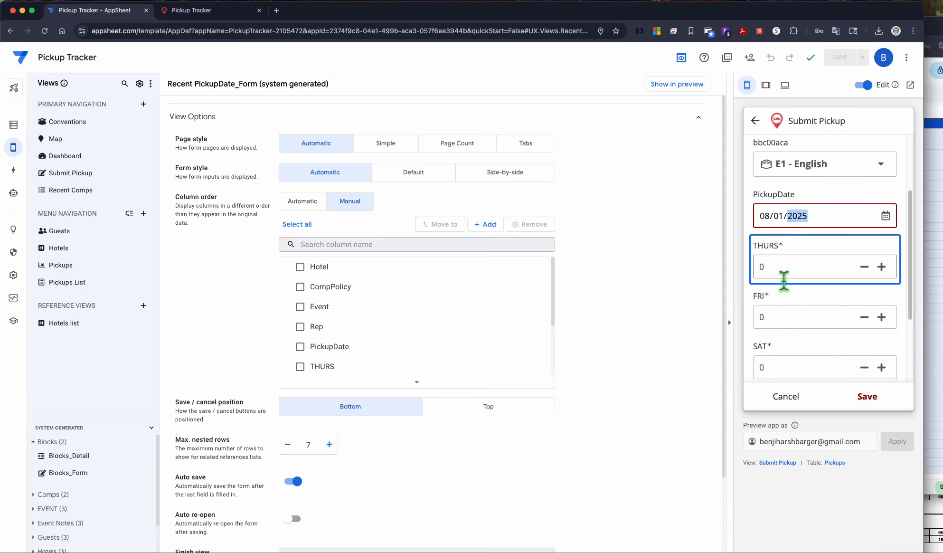
Step: Enter 25 for THURS, FRI, SAT and SUN and save the pickup
click(789, 318)
text(25)
click(791, 368)
text(25)
scroll(810, 333, down, 3)
click(786, 281)
text(25)
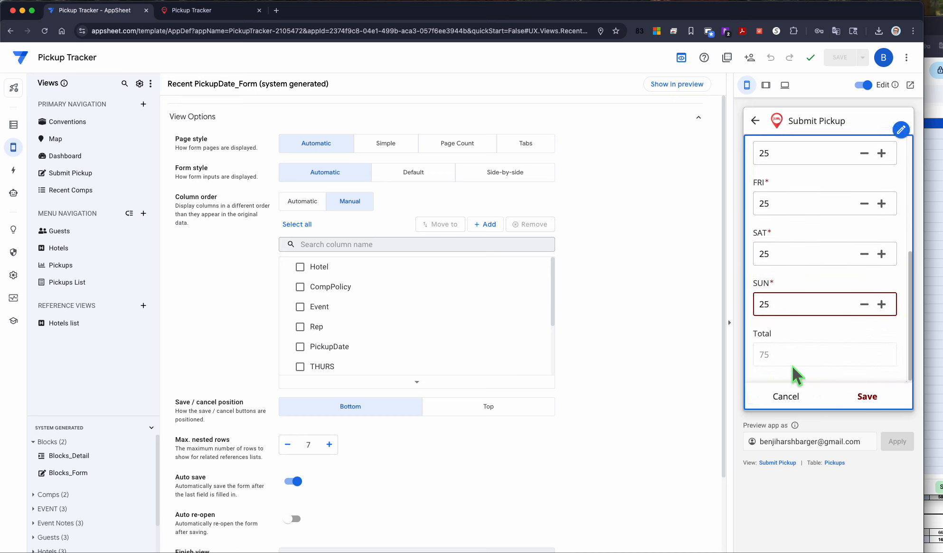
click(866, 398)
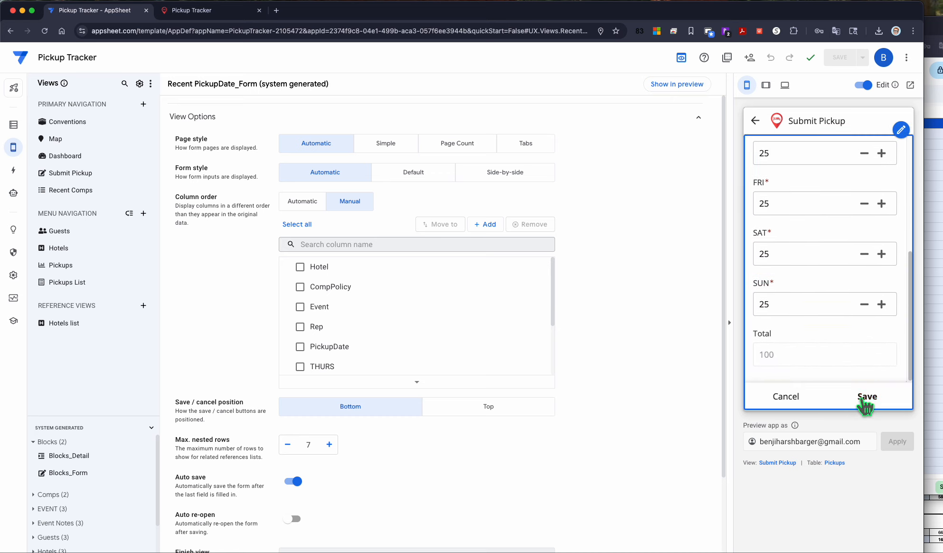
Step: Scroll through the Recent Comps table in the phone preview to review the pickups
scroll(850, 224, down, 1)
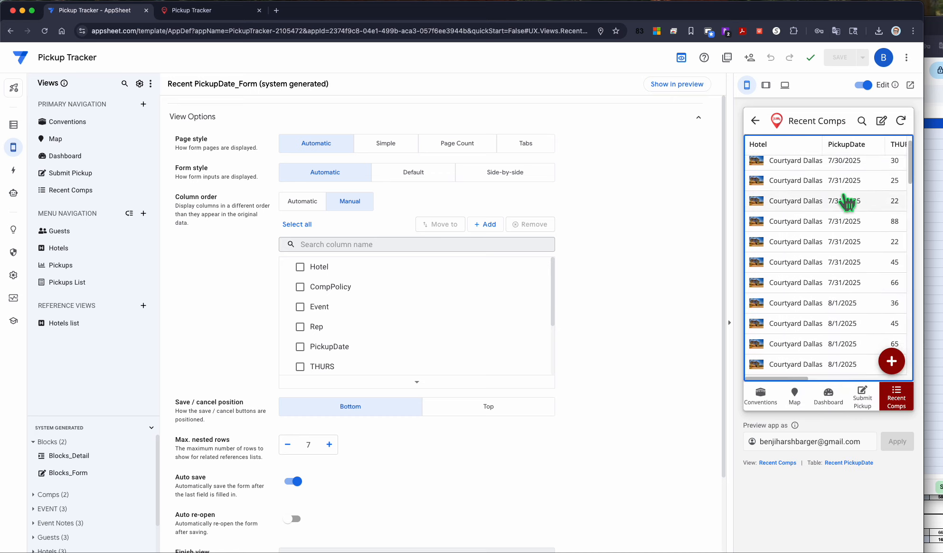
scroll(849, 229, right, 5)
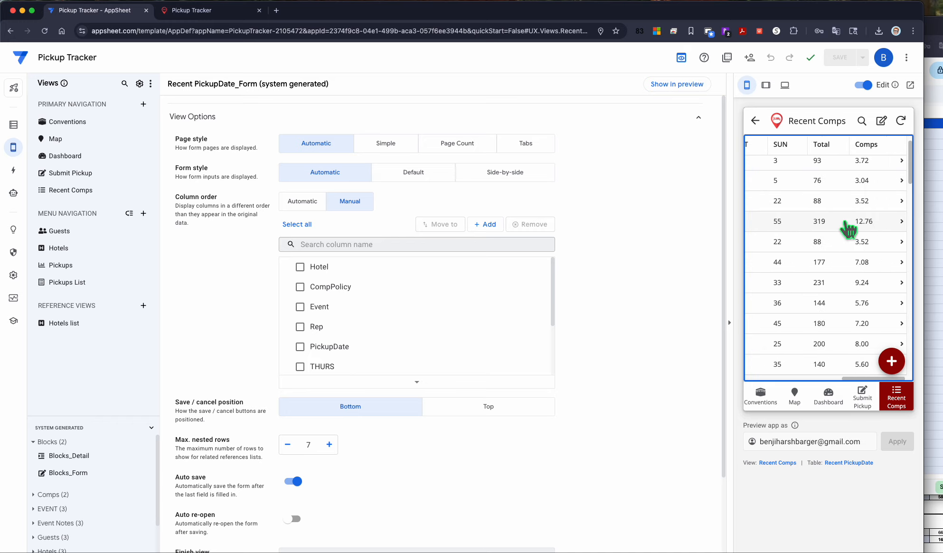
scroll(895, 262, down, 5)
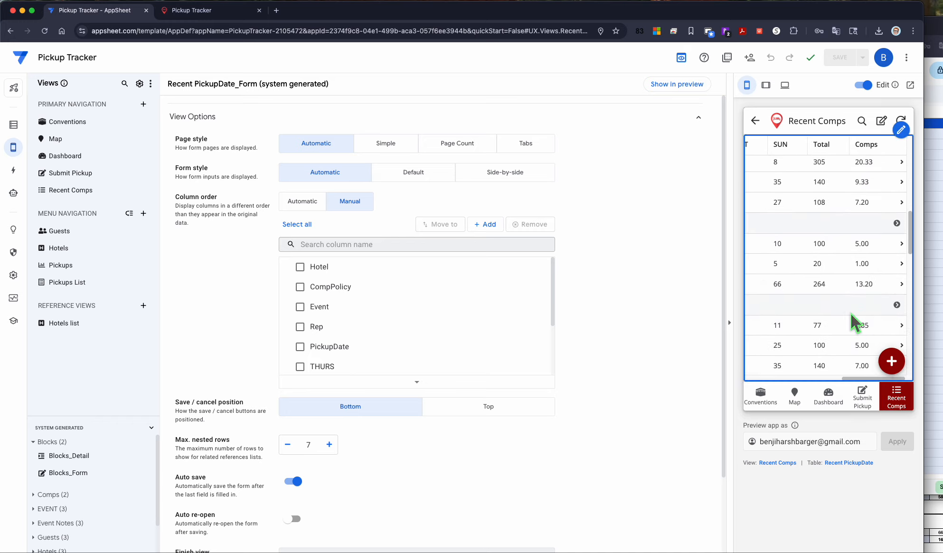
scroll(848, 309, down, 3)
scroll(816, 339, left, 5)
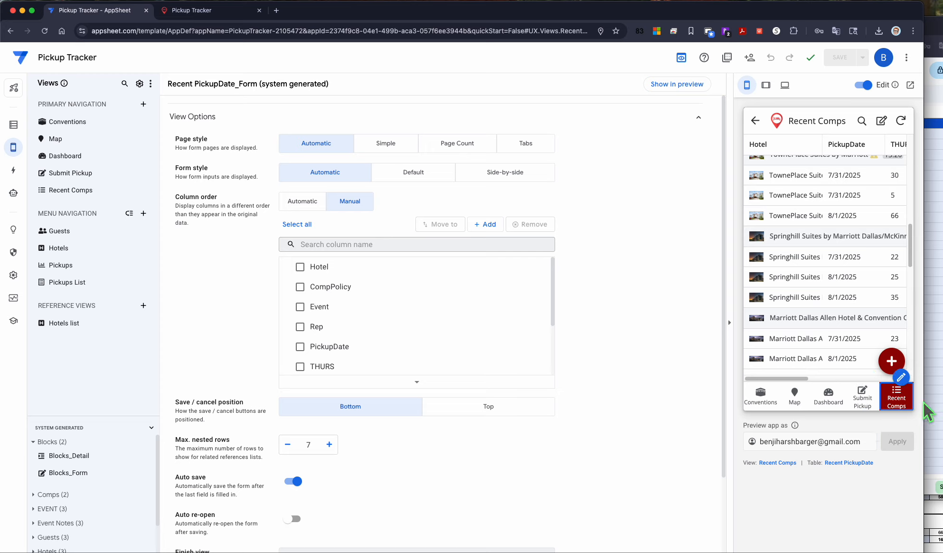
click(898, 402)
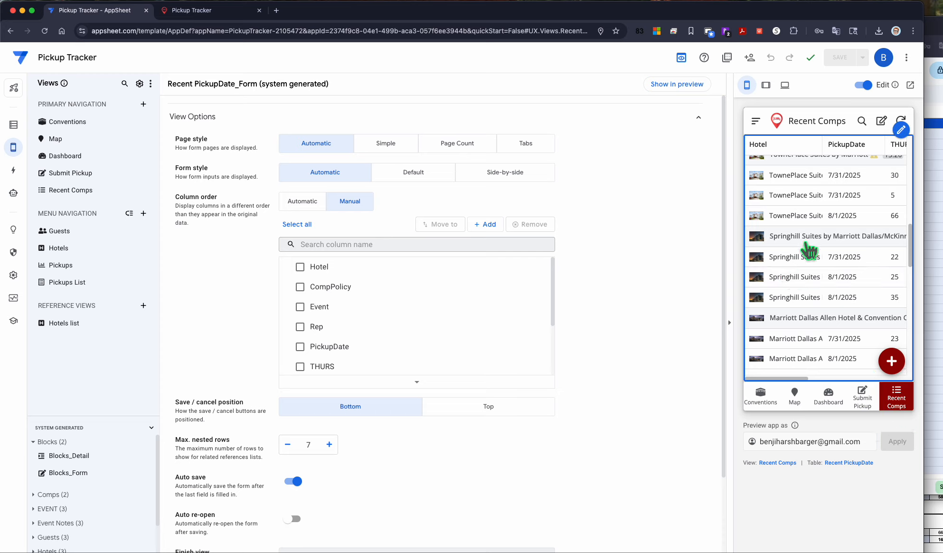
scroll(852, 235, up, 10)
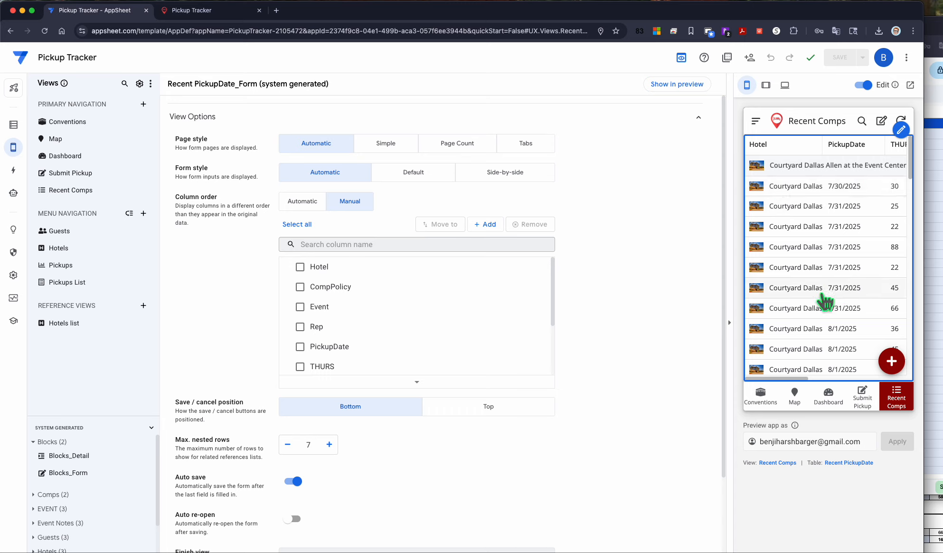
Step: Switch the preview to tablet size and open the Pickups sheet of the Alojamiento-pickups spreadsheet
click(766, 85)
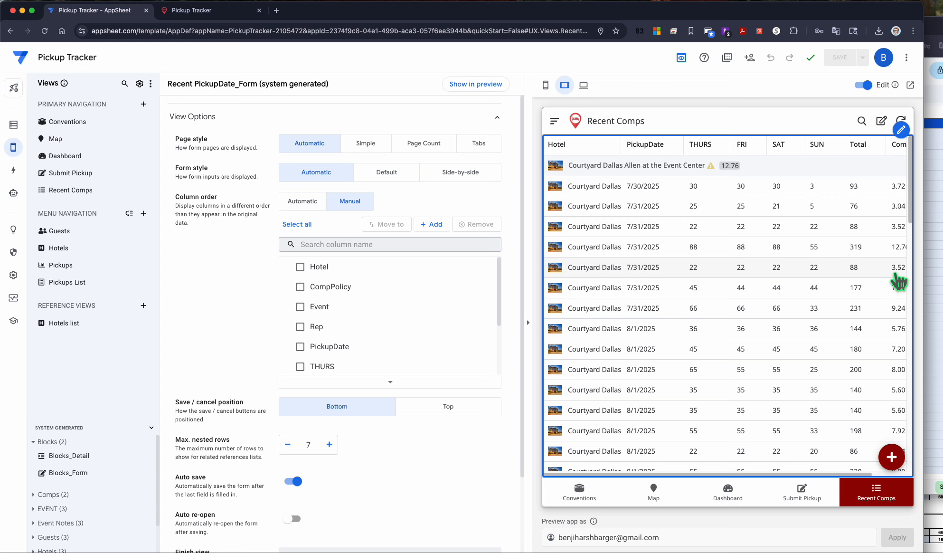
click(936, 261)
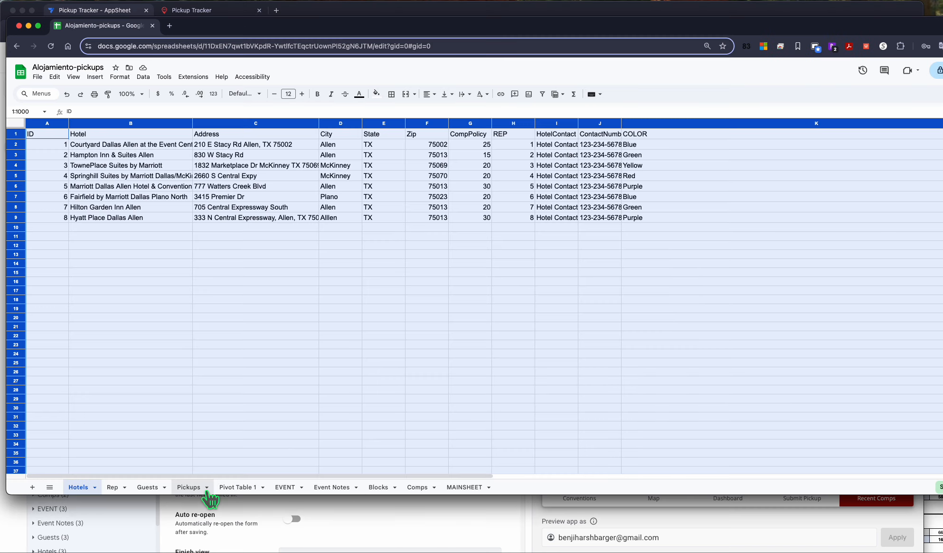
click(190, 489)
scroll(283, 294, down, 10)
scroll(280, 291, down, 15)
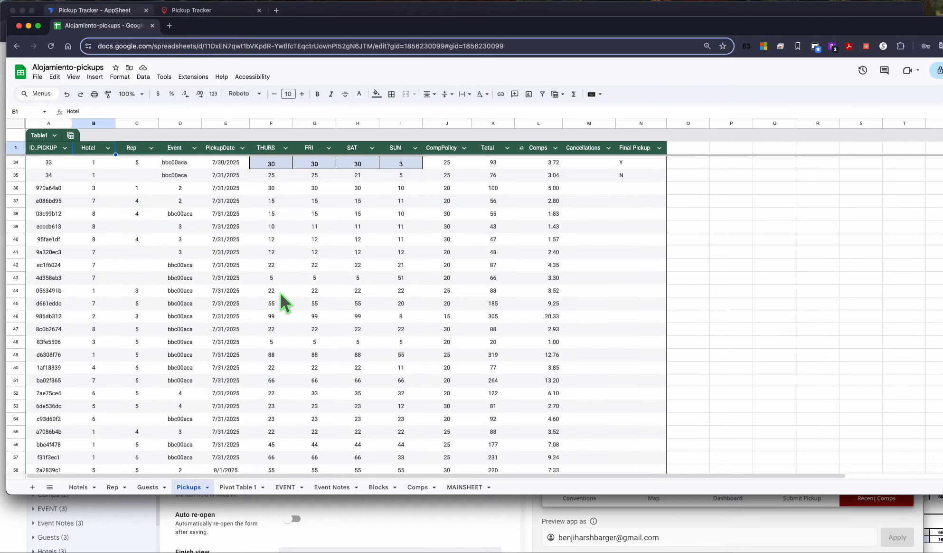
scroll(284, 288, up, 20)
scroll(285, 328, up, 2)
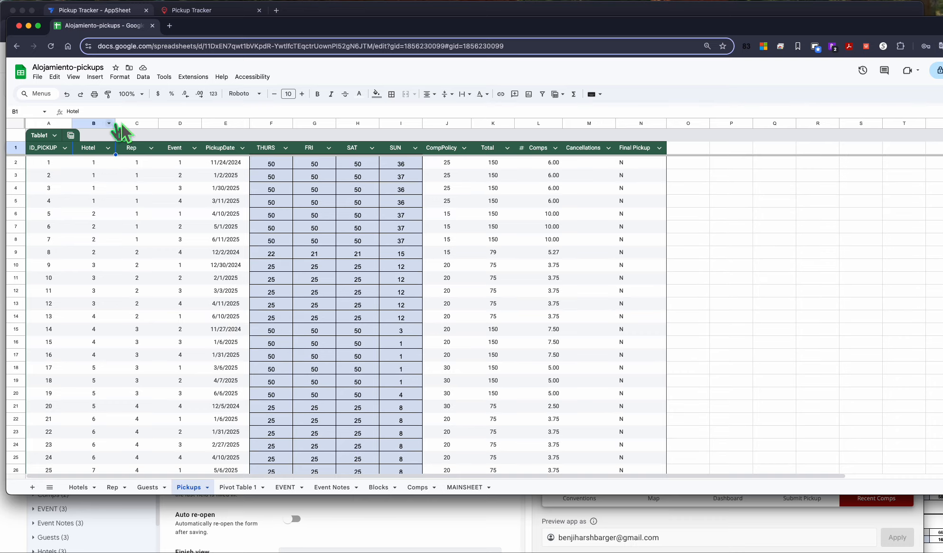
Step: Browse the spreadsheet's Hotels, Rep, Guests, Pickups, EVENT, Event Notes, Blocks, Comps and MAINSHEET sheets
click(78, 488)
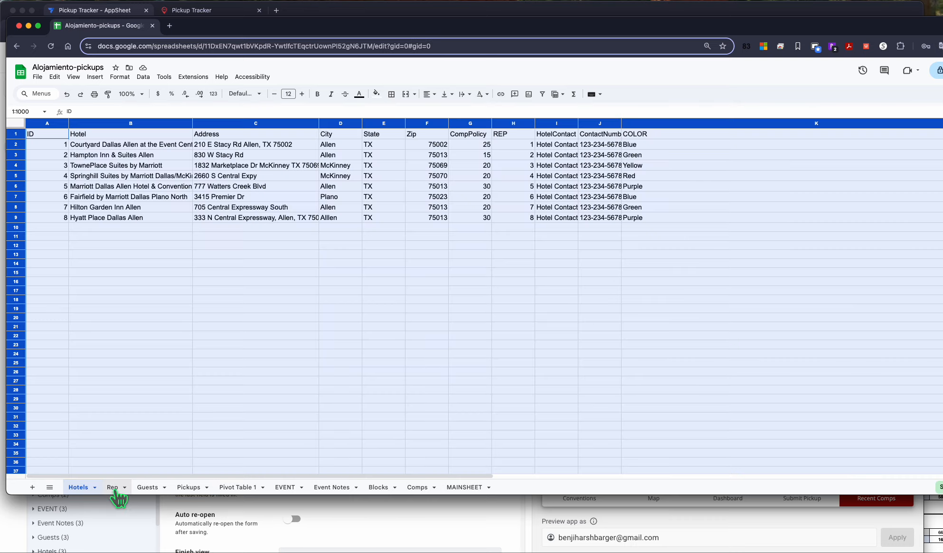
click(113, 488)
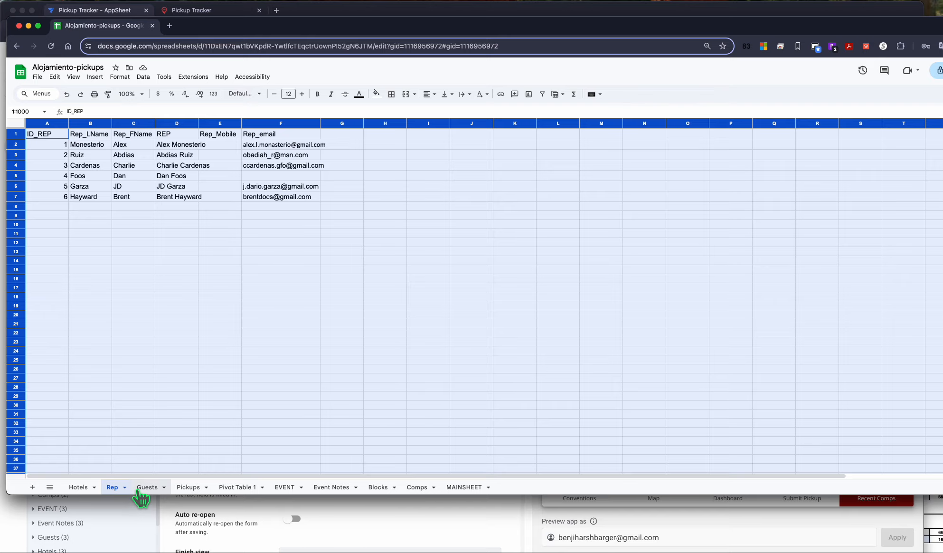
click(143, 489)
click(190, 489)
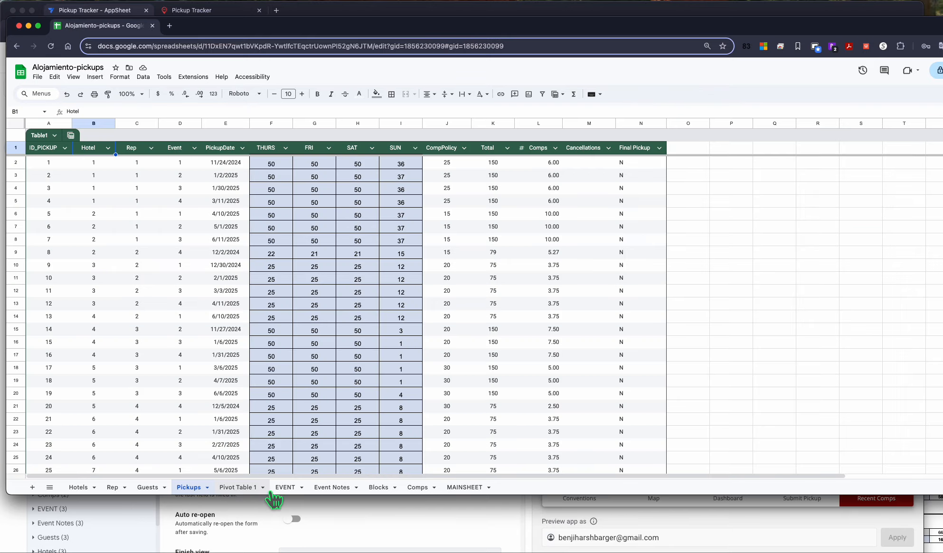
click(285, 488)
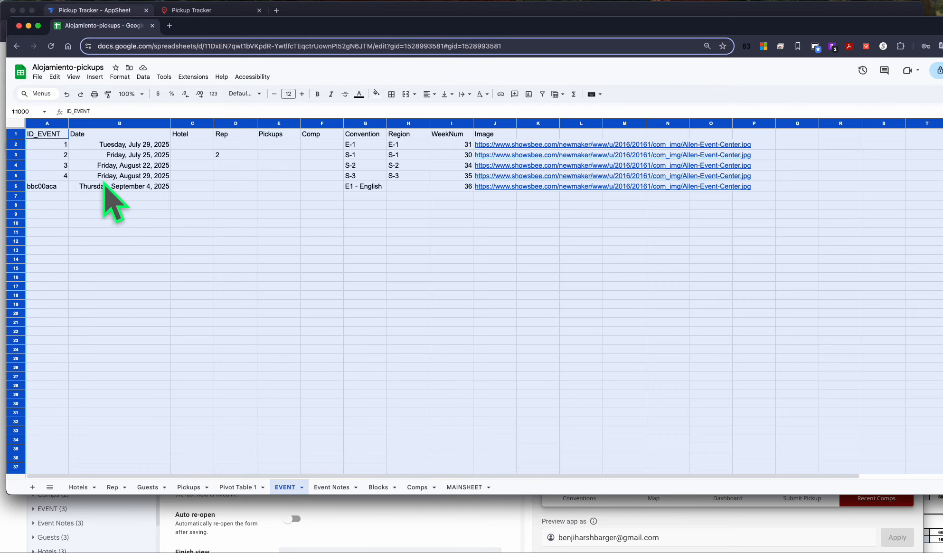
click(333, 488)
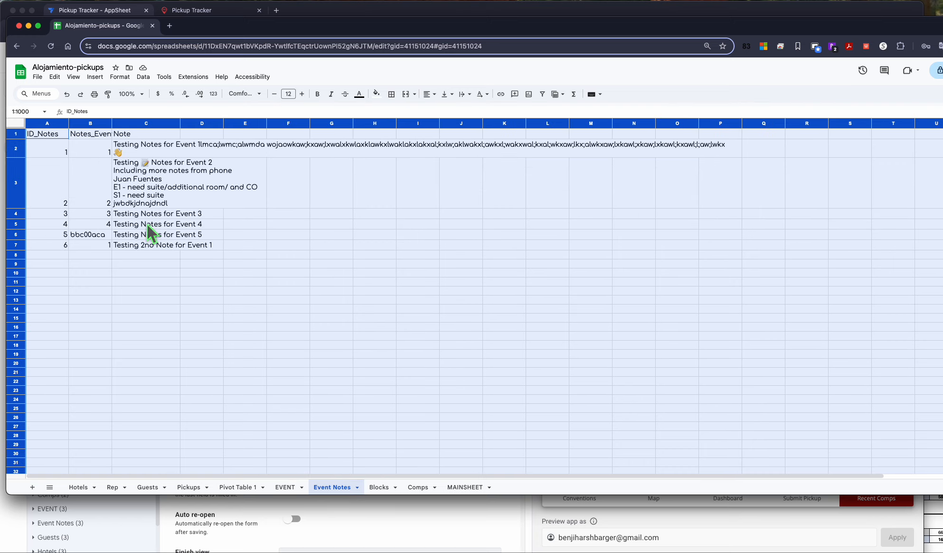
click(380, 488)
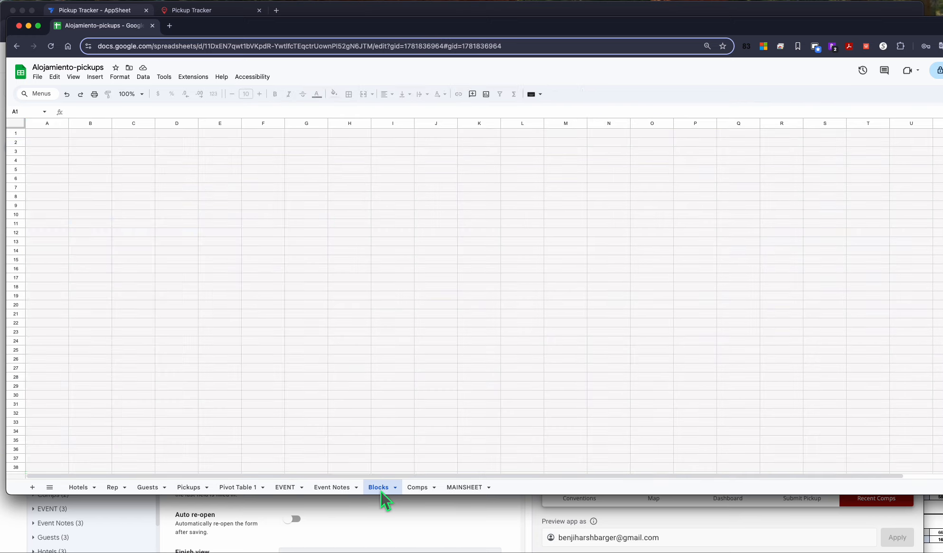
click(418, 488)
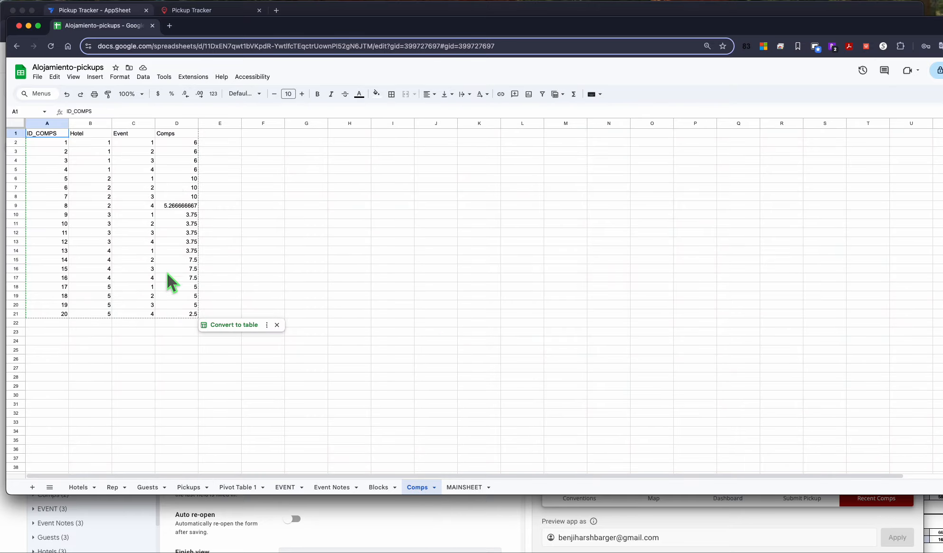
click(465, 487)
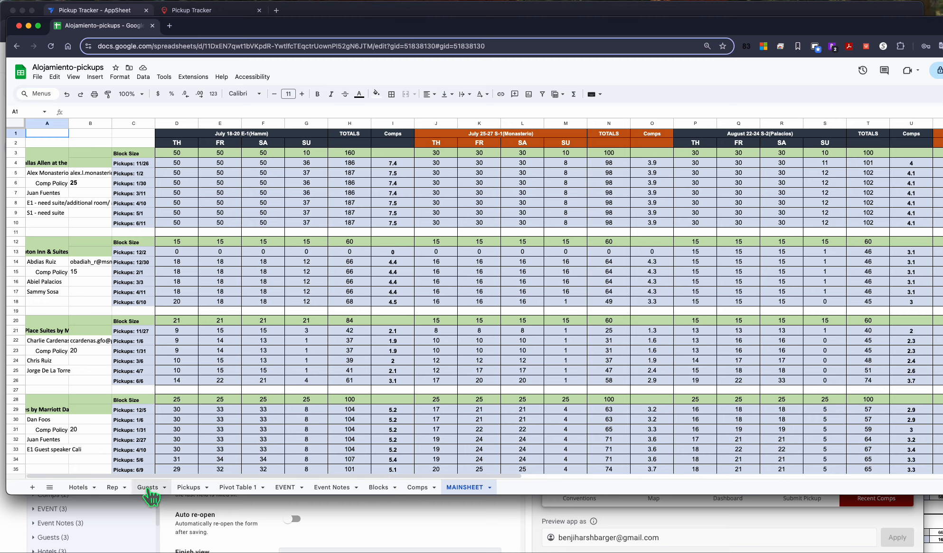
Step: Return to the AppSheet editor and open the app preview in a full desktop browser tab
click(434, 537)
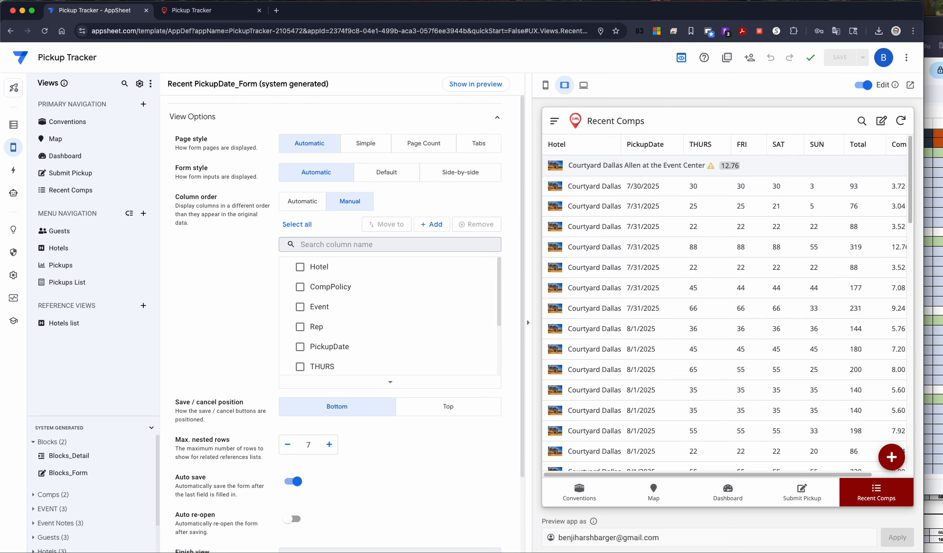
click(930, 311)
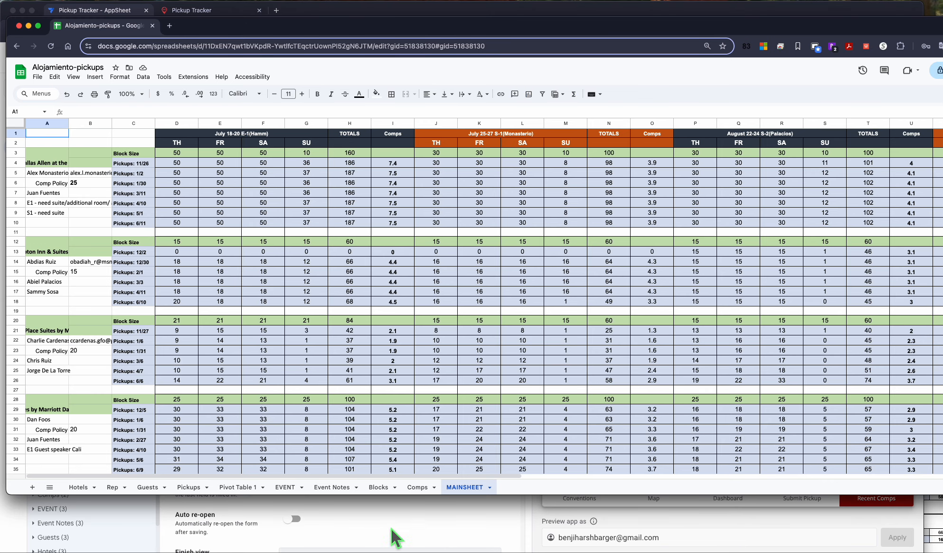
click(489, 524)
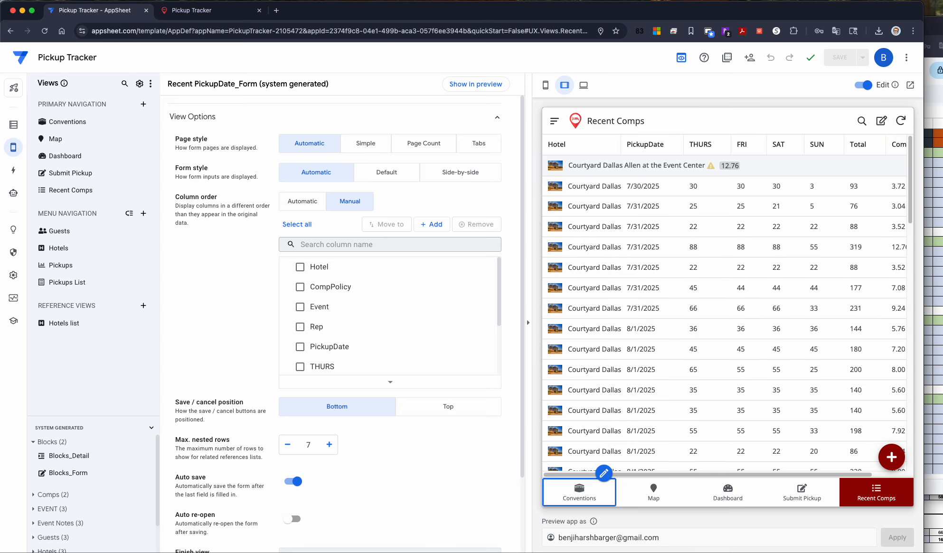
click(584, 85)
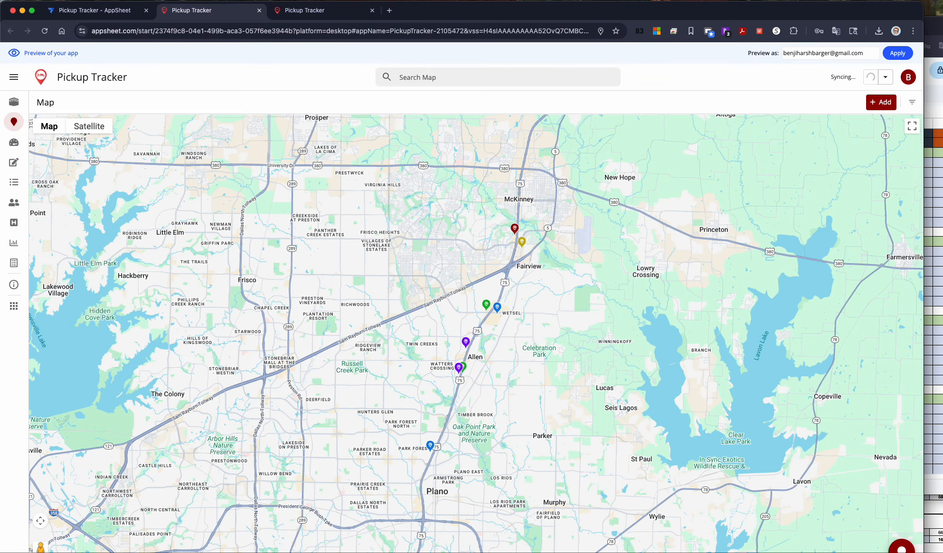